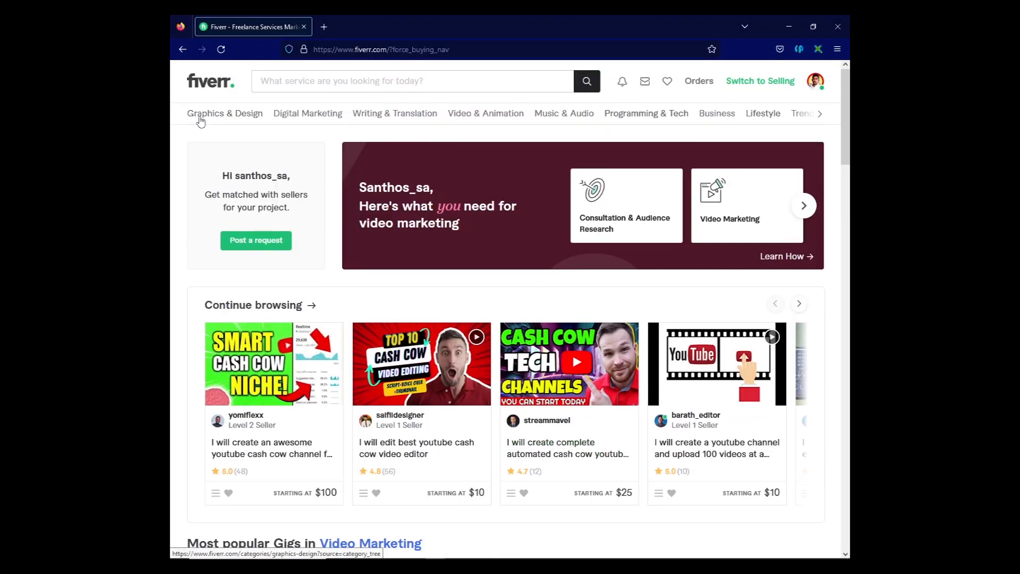
# - Open the Graphics & Design category and look through its subcategories
pyautogui.click(200, 120)
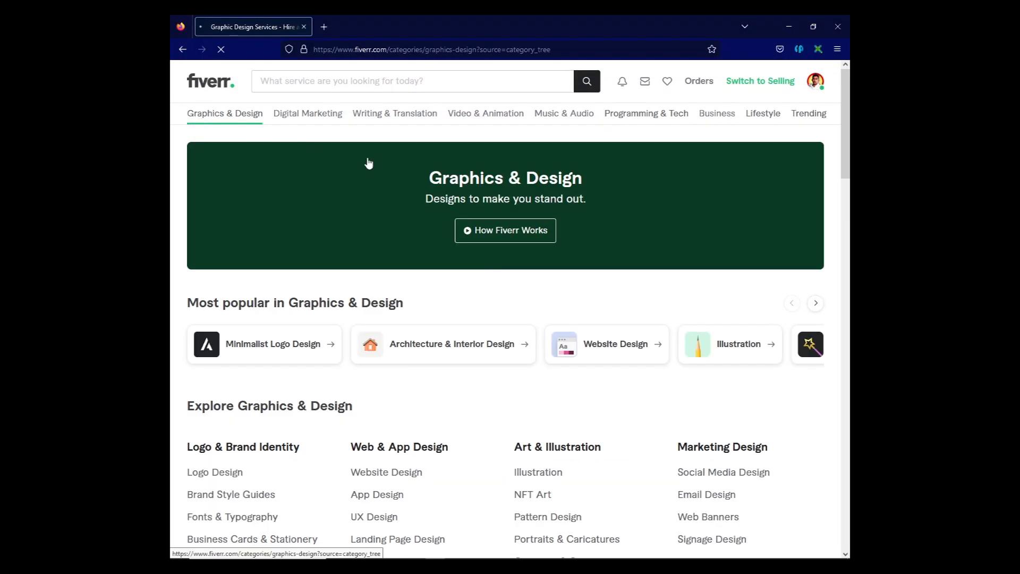
pyautogui.scroll(-3, 549, 285)
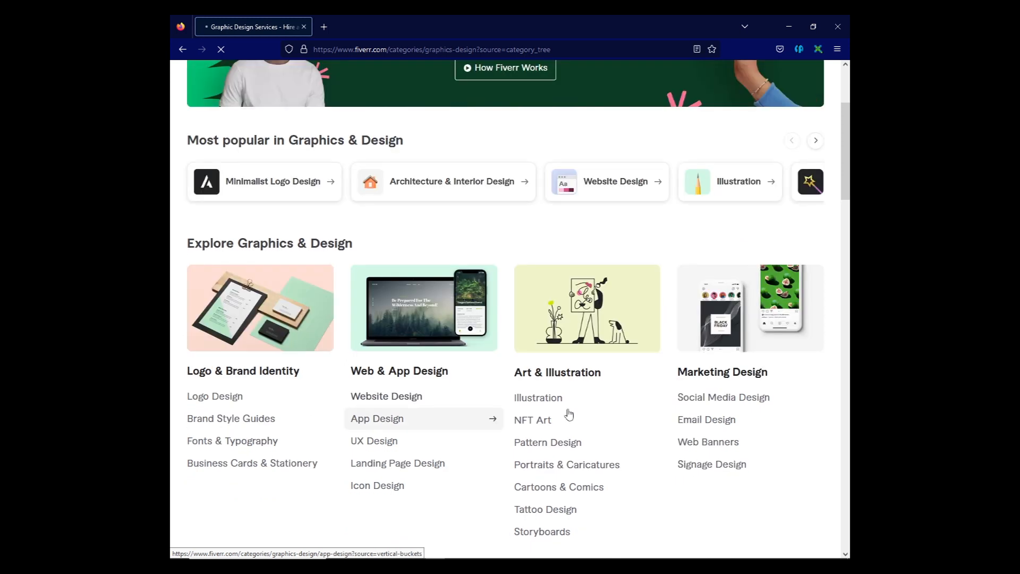
pyautogui.scroll(-5, 569, 414)
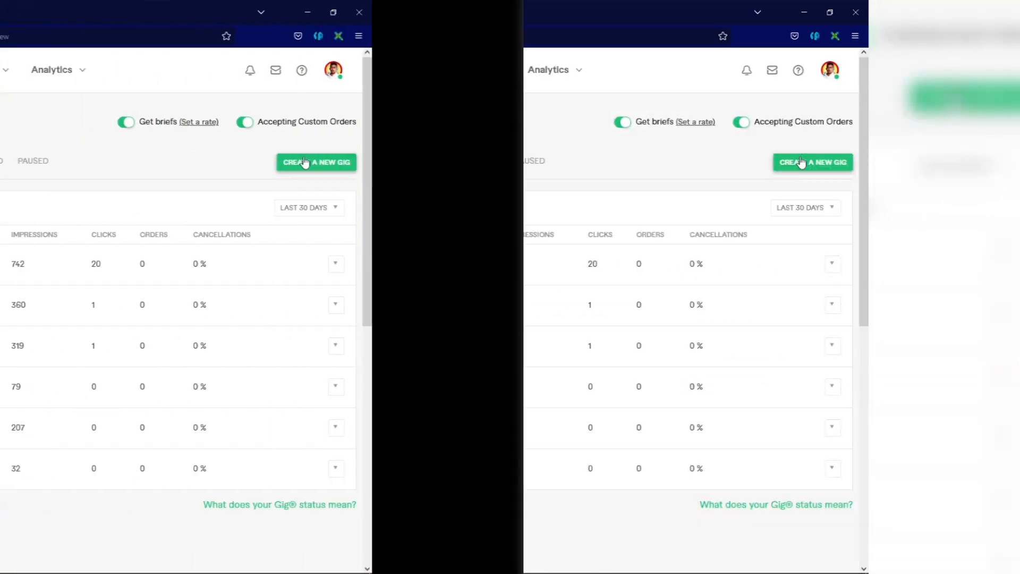
# - Create a new gig and give it the title "I will create cashcow youtube videos"
pyautogui.click(797, 161)
pyautogui.write('create')
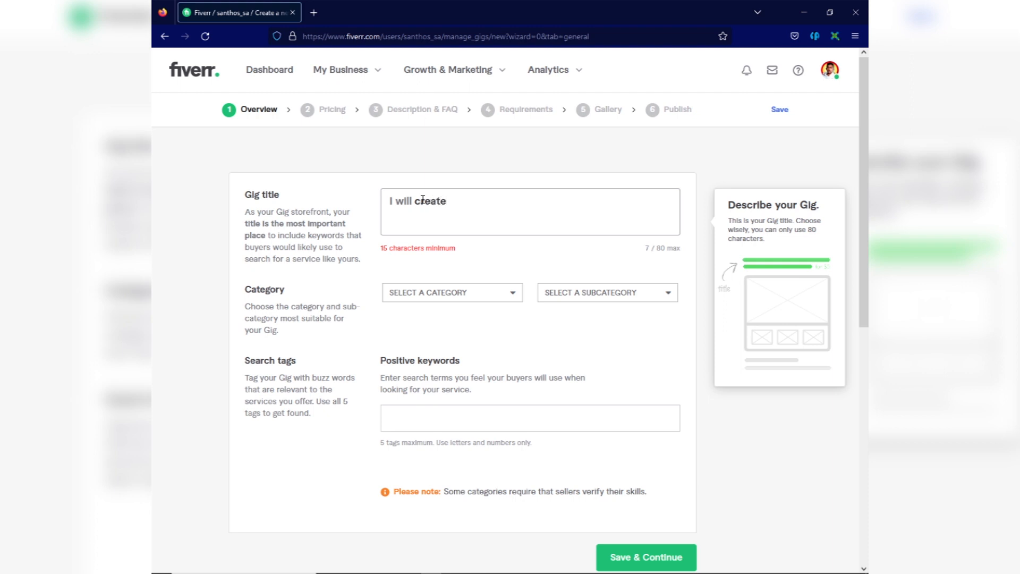
pyautogui.write('cashcow youtube videos')
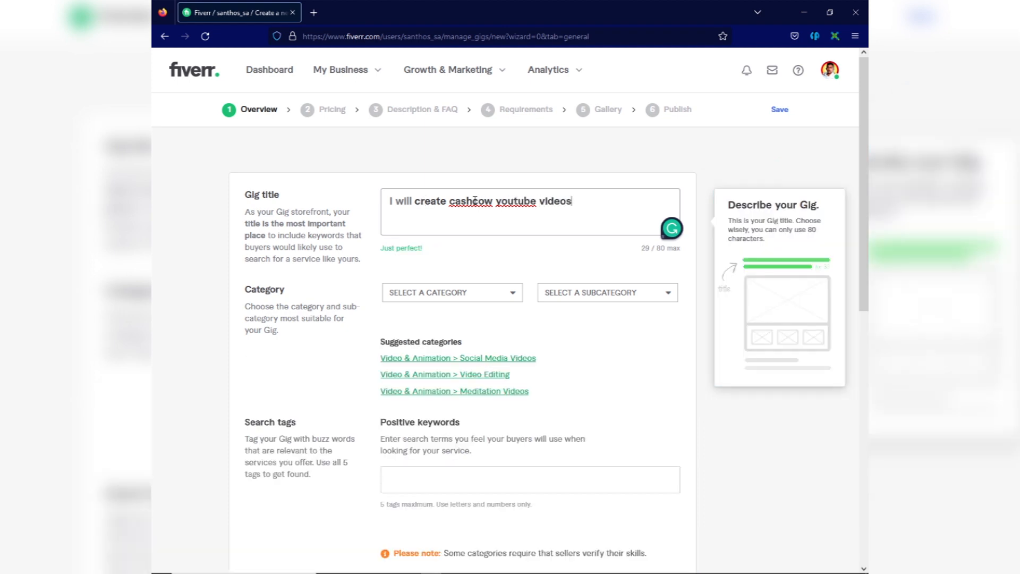
# - Assign the gig to Video & Animation > Video Editing and set its primary video type to Explainer videos
pyautogui.click(498, 375)
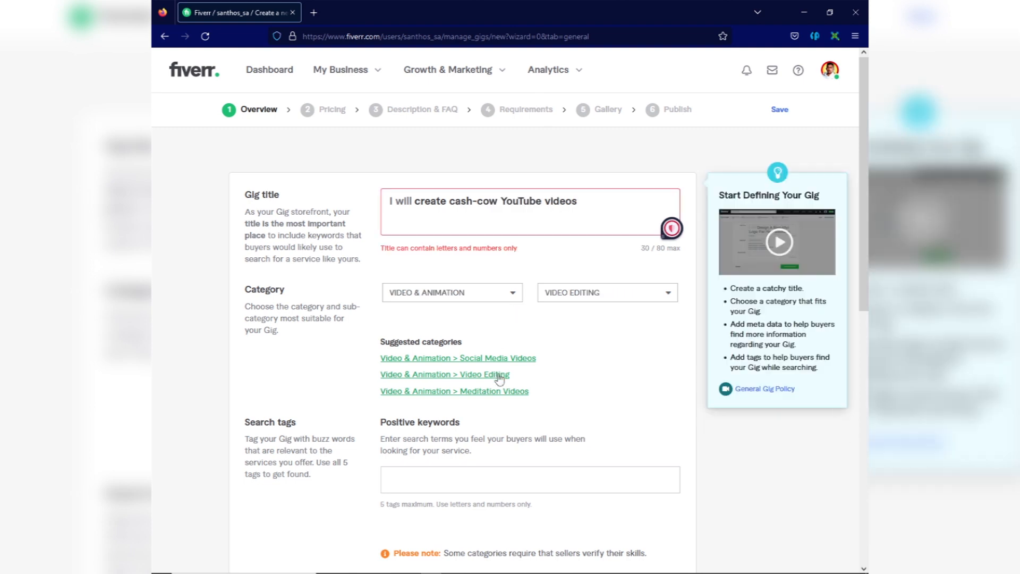
pyautogui.scroll(-3, 637, 299)
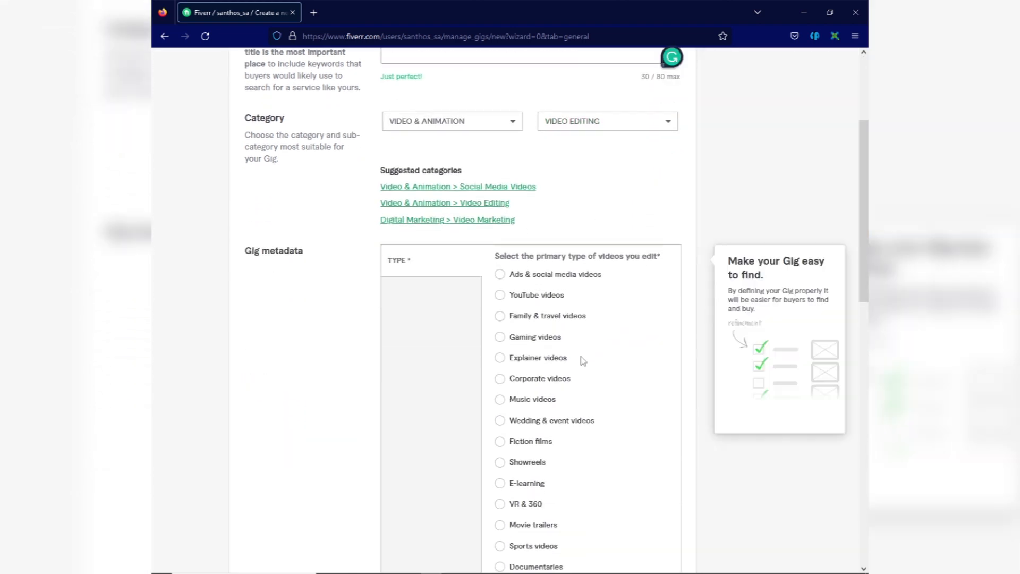
pyautogui.click(549, 363)
pyautogui.scroll(-5, 547, 363)
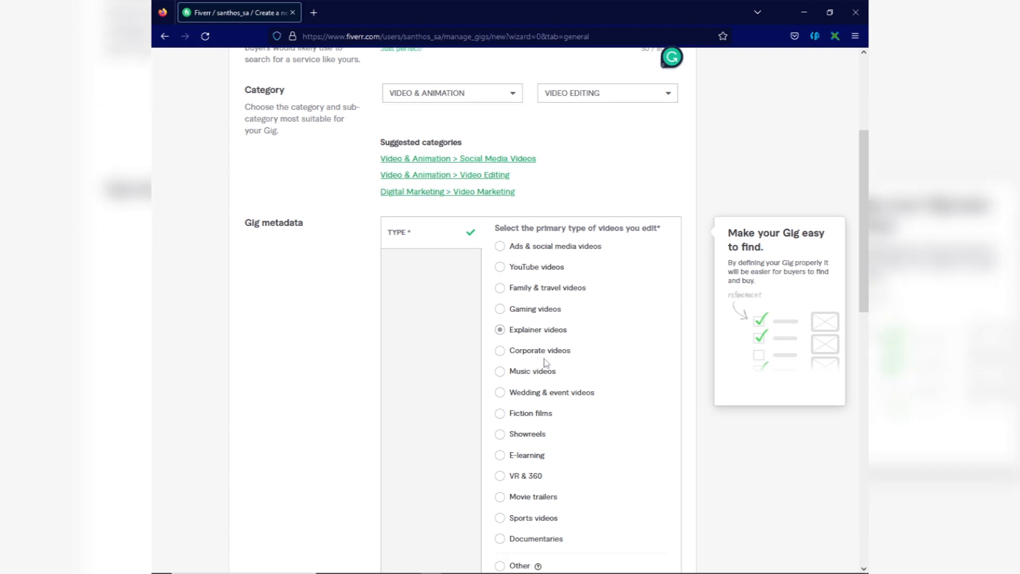
# - Add positive keyword search tags to the gig, including youtube, cashcow and video editing
pyautogui.scroll(-2, 546, 363)
pyautogui.click(544, 357)
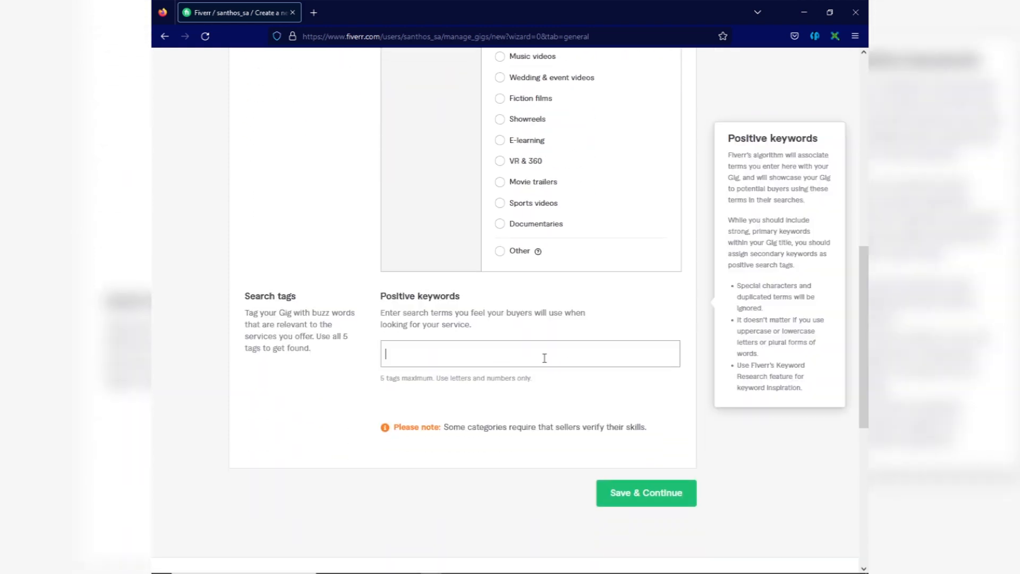
pyautogui.write('youtube')
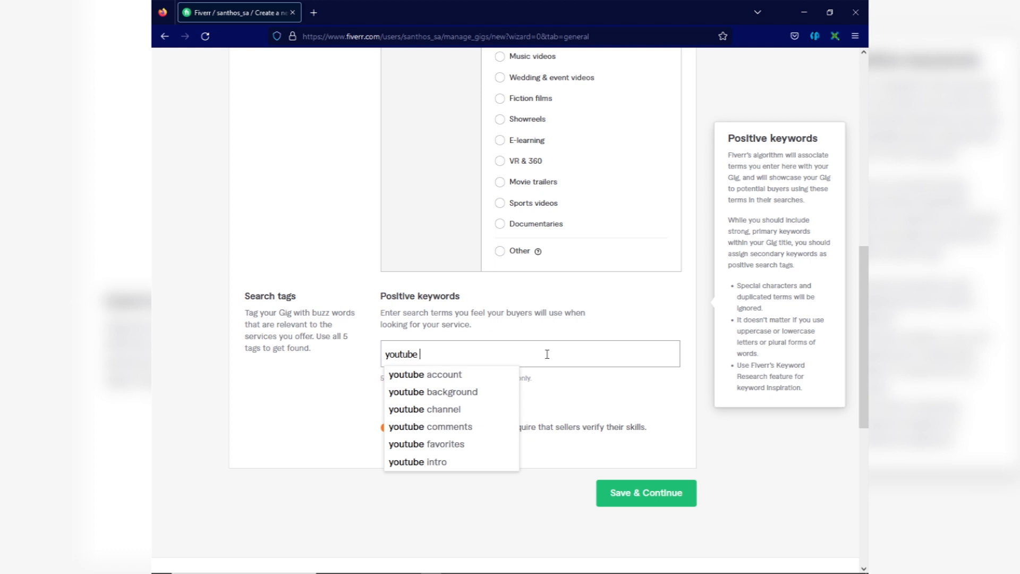
pyautogui.press('Return')
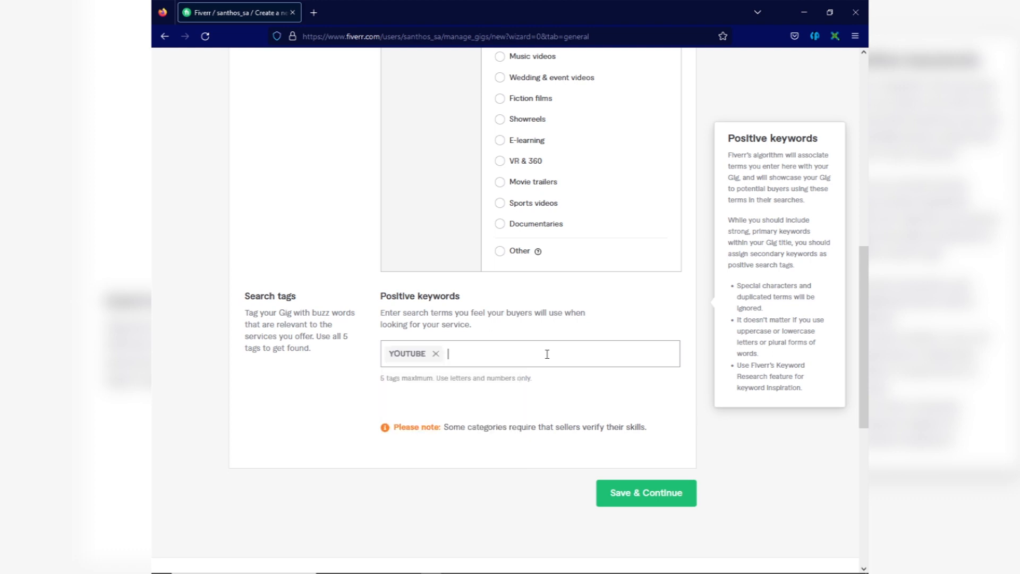
pyautogui.write('cash')
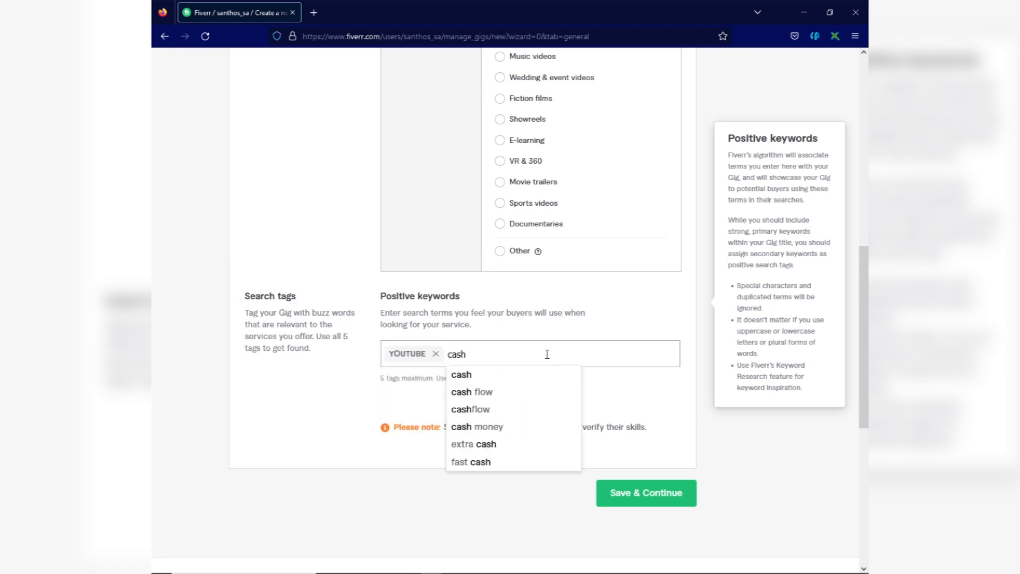
pyautogui.write('coe')
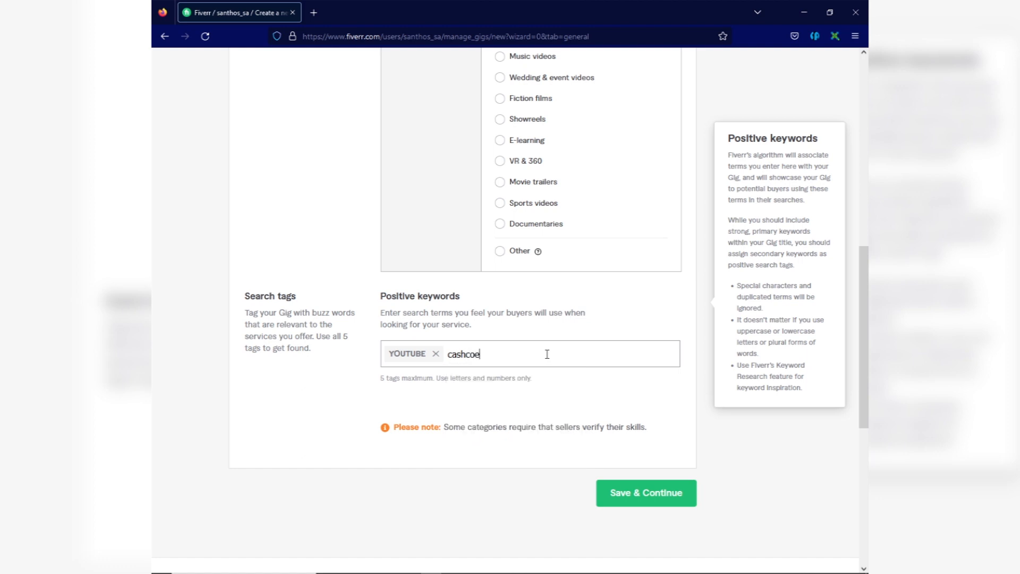
pyautogui.press('Return')
pyautogui.write('video')
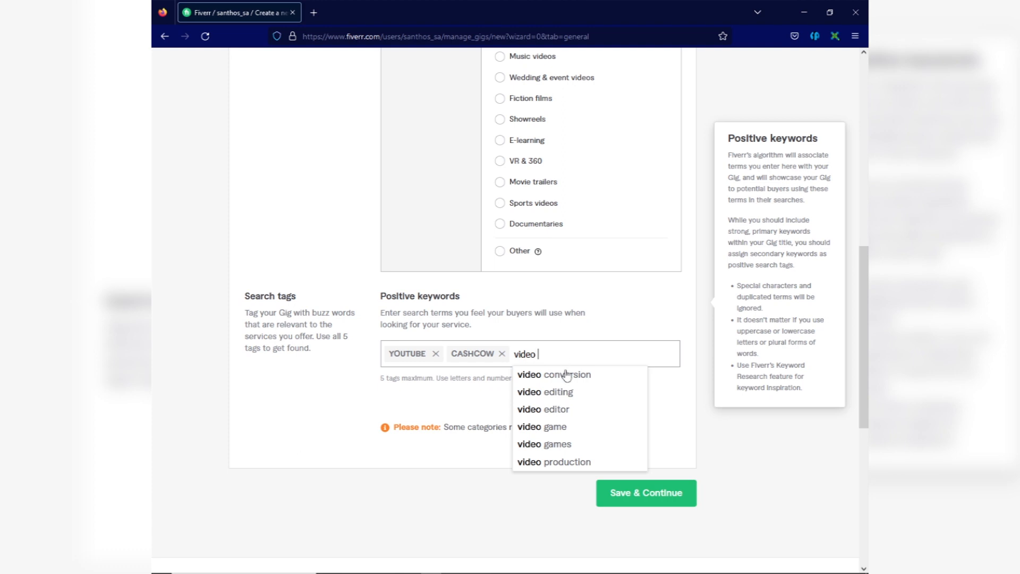
pyautogui.click(567, 391)
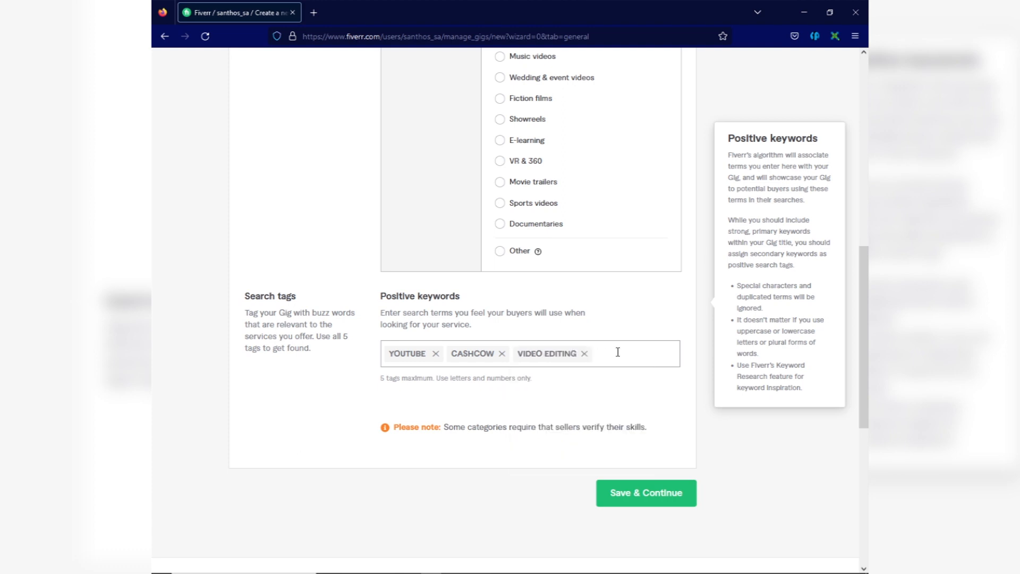
pyautogui.write('youtu')
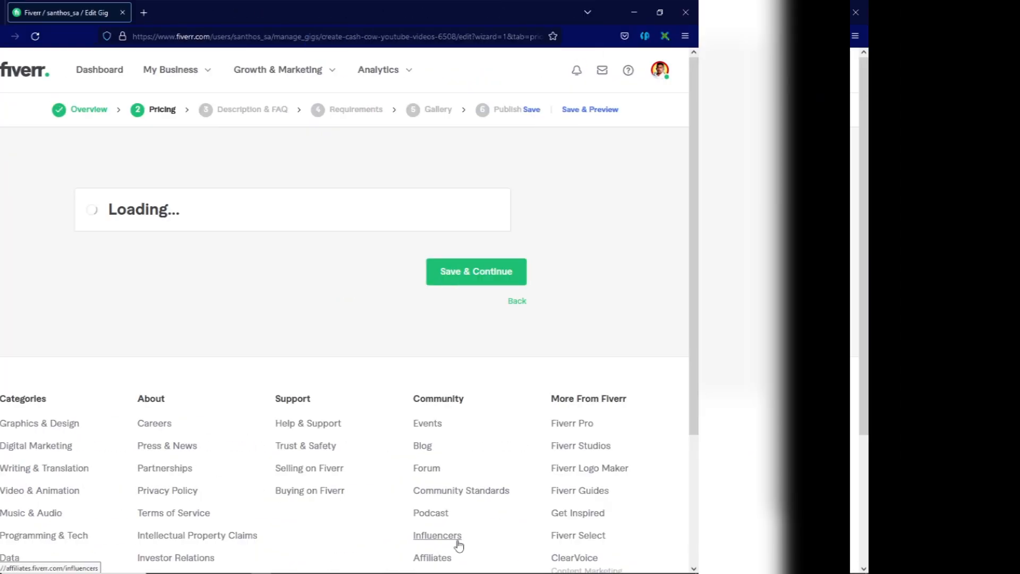
# - Name the three pricing packages Basic, Standard and Premium
pyautogui.click(417, 313)
pyautogui.write('Si')
pyautogui.write('ic')
pyautogui.click(494, 312)
pyautogui.write('Standard')
pyautogui.click(633, 307)
pyautogui.write('Pre')
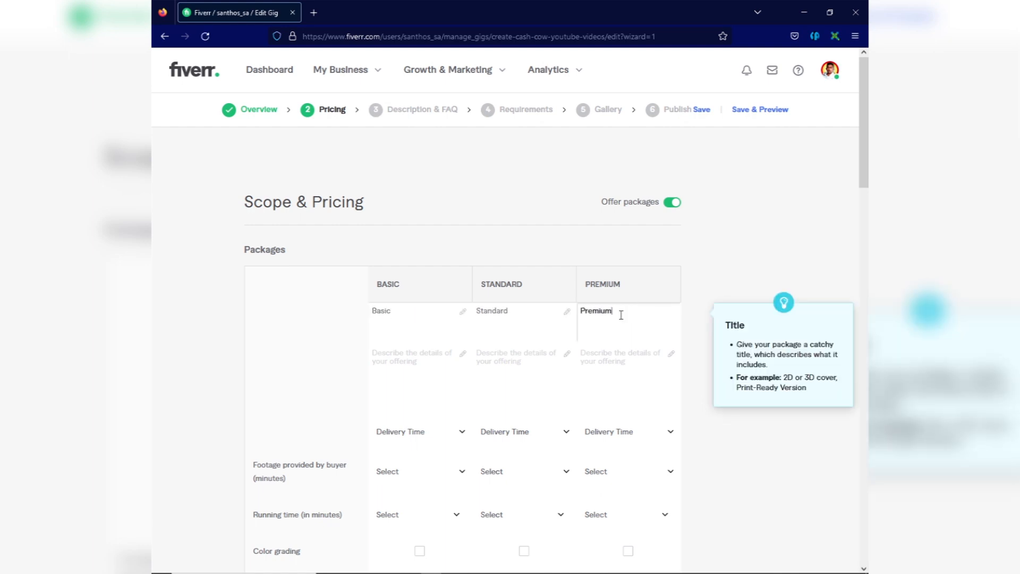
pyautogui.write('mium')
# - Describe each package as "Channel setup + 2/5/10 videos + Full HD (1080p) + video SEO", with 3, 7 and 10 days delivery
pyautogui.click(433, 356)
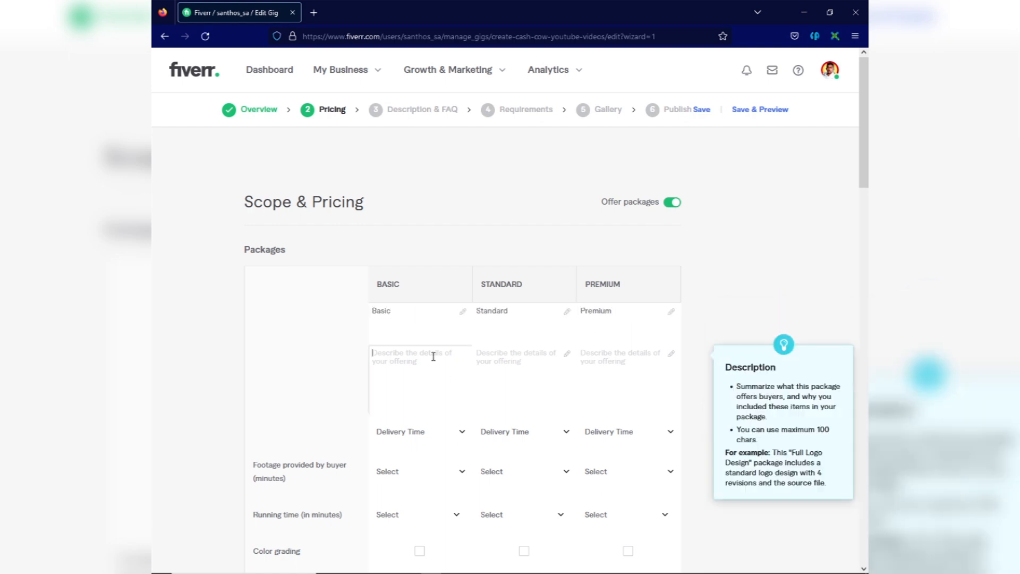
pyautogui.write('2 videos +')
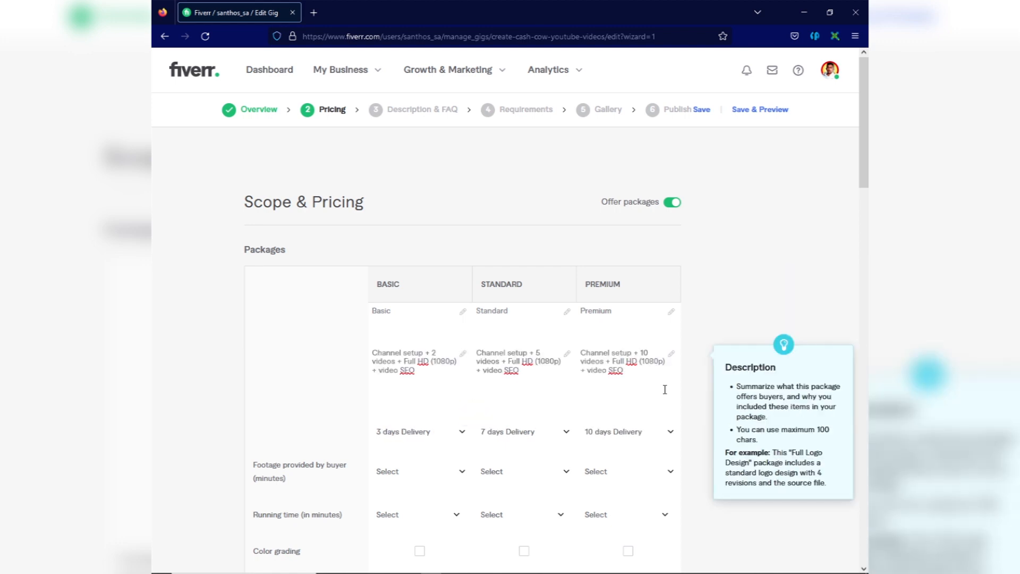
pyautogui.scroll(-2, 645, 321)
pyautogui.click(644, 317)
# - Set the Basic package's running time to 5 minutes
pyautogui.click(430, 392)
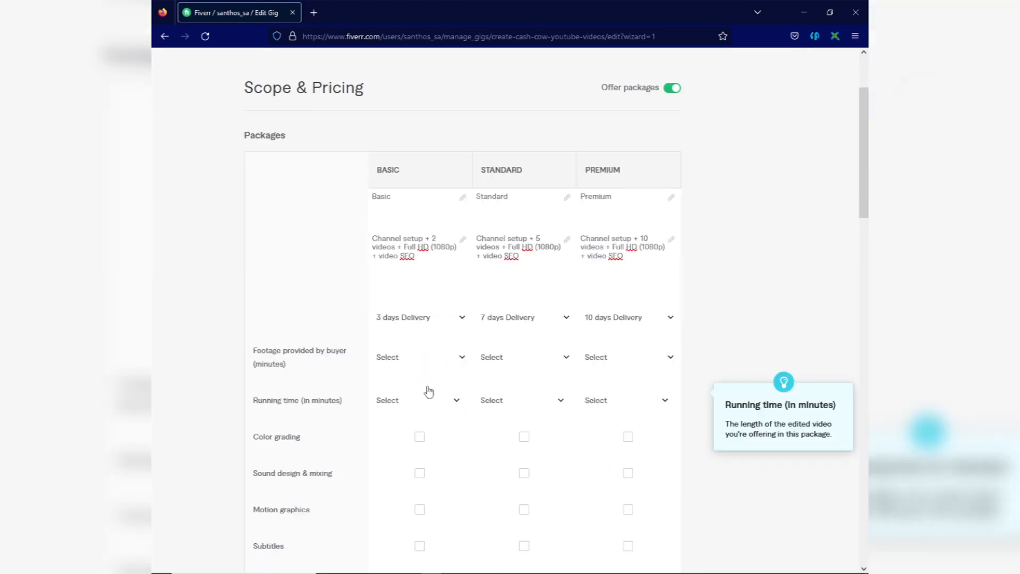
pyautogui.click(458, 359)
pyautogui.click(452, 401)
pyautogui.click(453, 401)
pyautogui.scroll(-3, 426, 462)
pyautogui.scroll(1, 424, 461)
pyautogui.click(415, 473)
# - Set the running time to 7 minutes for the Standard package and 10 minutes for Premium
pyautogui.click(514, 365)
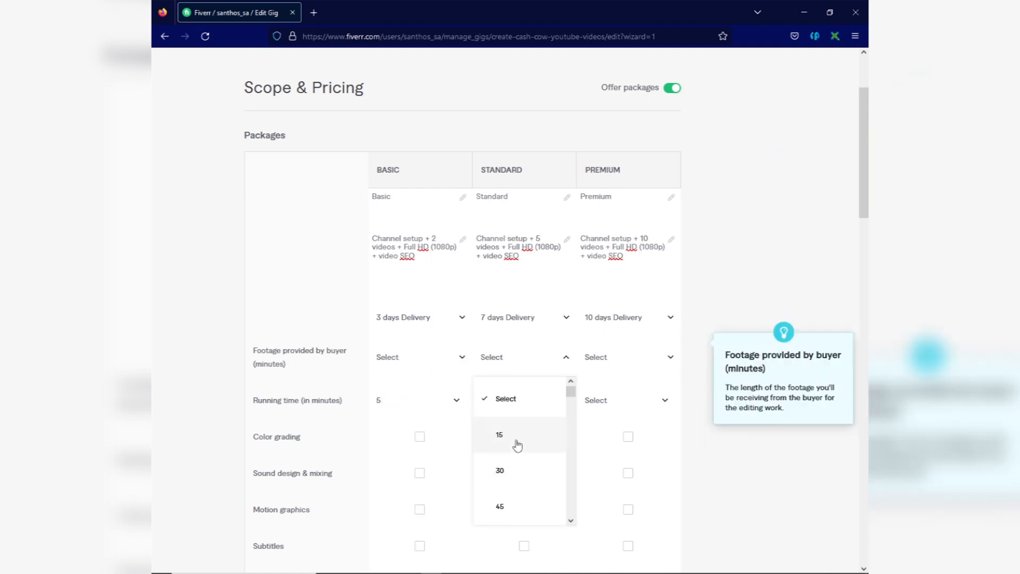
pyautogui.click(515, 399)
pyautogui.click(515, 400)
pyautogui.scroll(-3, 508, 467)
pyautogui.click(502, 551)
pyautogui.click(623, 400)
pyautogui.scroll(-4, 623, 451)
pyautogui.click(623, 521)
pyautogui.scroll(-3, 418, 452)
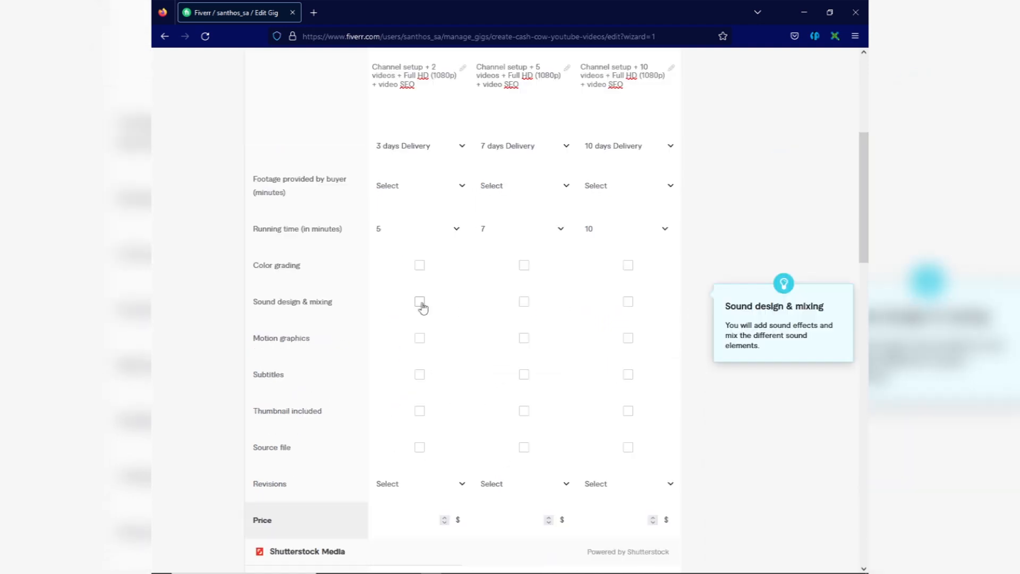
# - Include sound design & mixing in Standard and Premium, and motion graphics and a thumbnail in all three packages
pyautogui.click(524, 301)
pyautogui.click(628, 301)
pyautogui.click(420, 301)
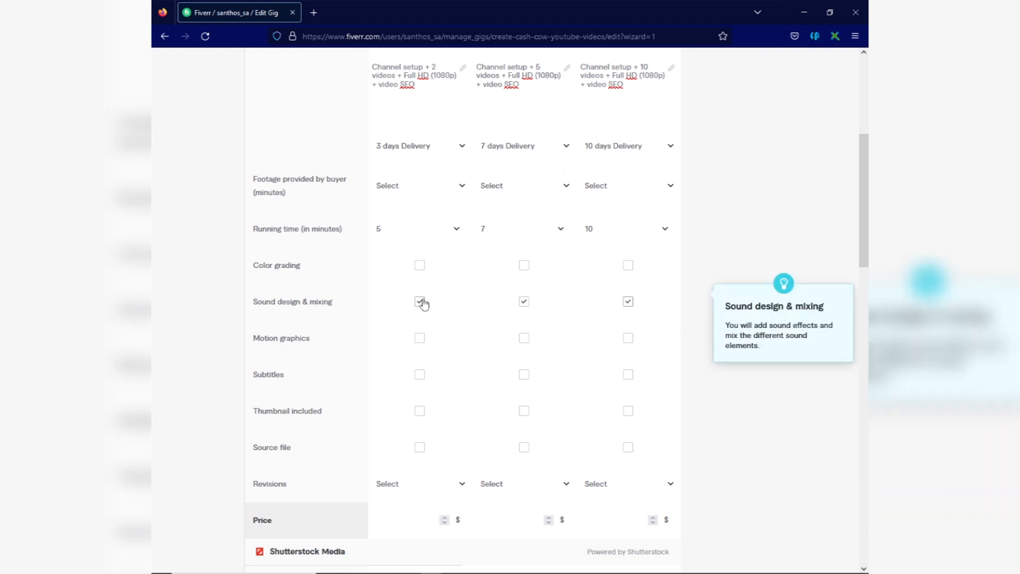
pyautogui.click(628, 338)
pyautogui.click(524, 338)
pyautogui.click(420, 338)
pyautogui.click(419, 410)
pyautogui.click(524, 410)
pyautogui.click(628, 410)
pyautogui.click(628, 447)
# - Offer 2 revisions in each of the Basic, Standard and Premium packages
pyautogui.scroll(-2, 531, 457)
pyautogui.click(420, 369)
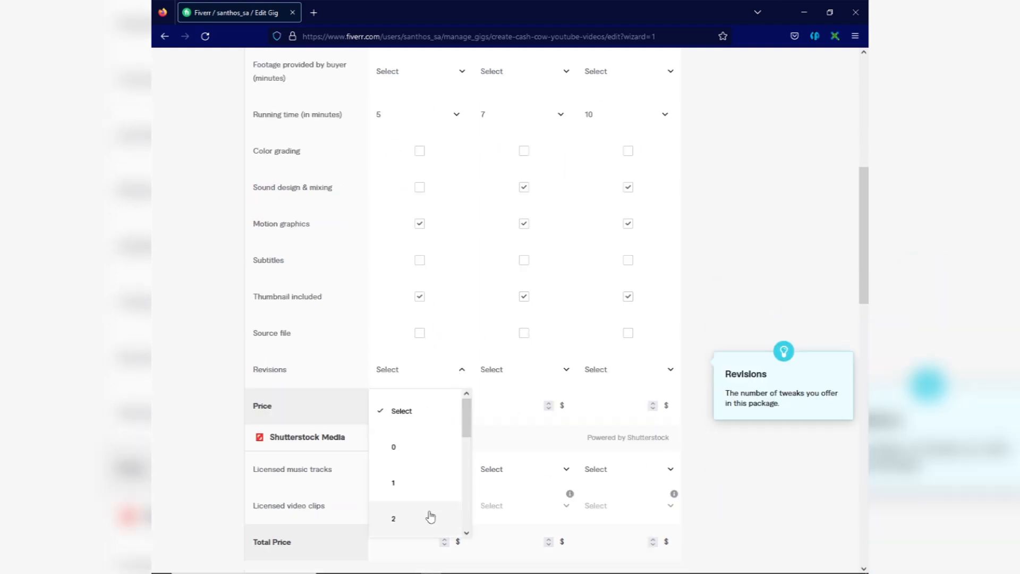
pyautogui.click(430, 517)
pyautogui.click(524, 370)
pyautogui.click(531, 425)
pyautogui.click(628, 369)
pyautogui.click(628, 517)
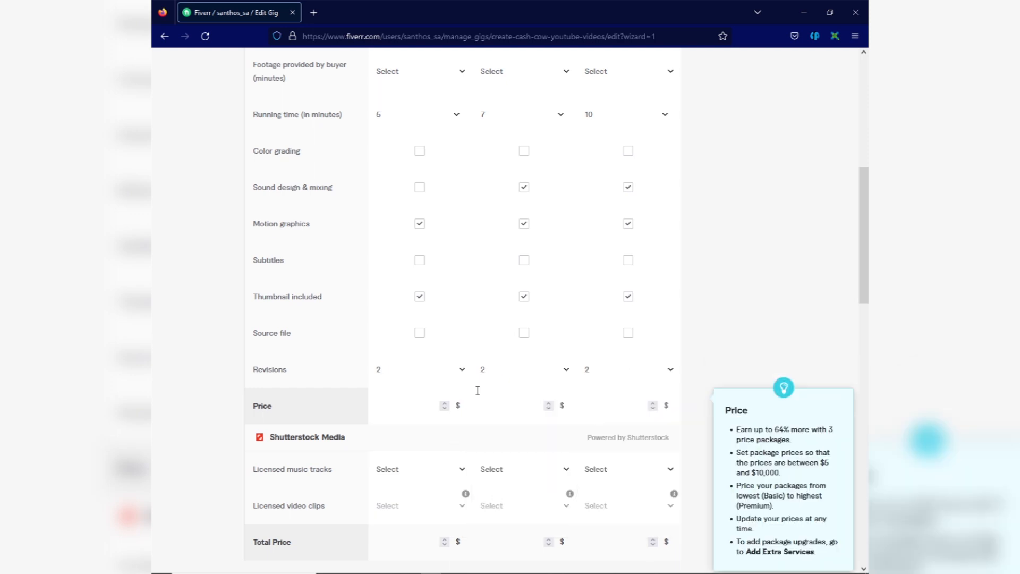
# - Price the packages at $10, $20 and $40, and include one licensed music track in each
pyautogui.scroll(2, 494, 406)
pyautogui.click(562, 525)
pyautogui.write('10')
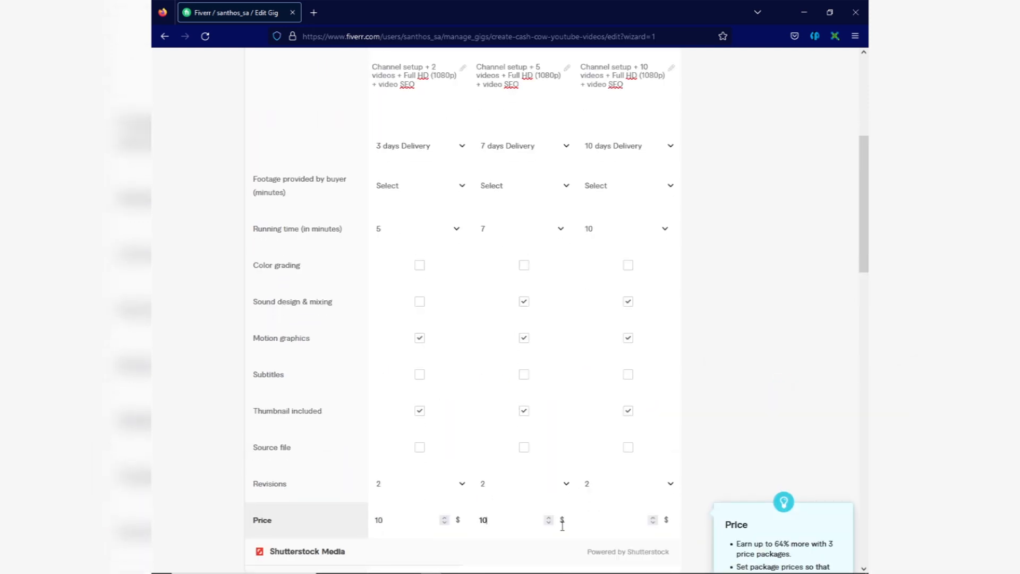
pyautogui.press('BackSpace')
pyautogui.press('BackSpace')
pyautogui.scroll(1, 554, 519)
pyautogui.scroll(-1, 554, 524)
pyautogui.write('5')
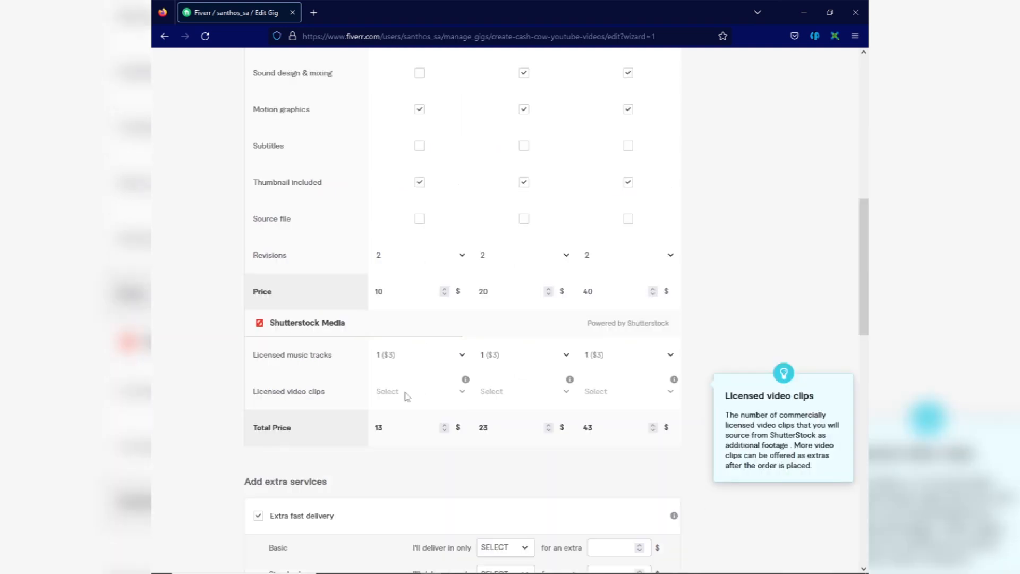
# - Set the extra fast delivery times to 2 days for Basic, 3 days for Standard and 5 days for Premium
pyautogui.scroll(-4, 478, 372)
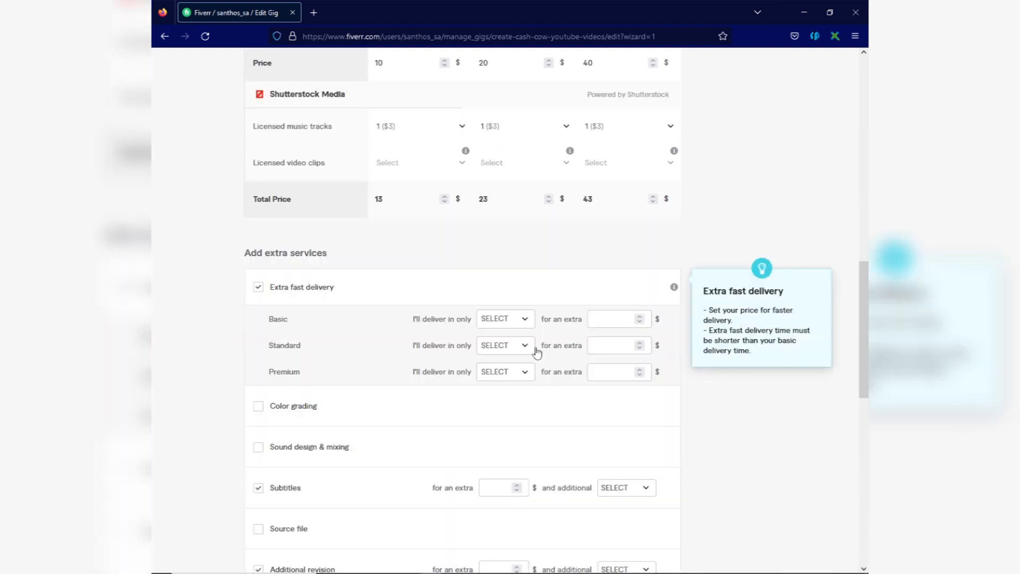
pyautogui.click(482, 324)
pyautogui.click(519, 422)
pyautogui.click(520, 352)
pyautogui.click(523, 450)
pyautogui.click(524, 375)
pyautogui.click(523, 348)
pyautogui.scroll(8, 519, 411)
pyautogui.scroll(-7, 520, 410)
pyautogui.scroll(-1, 520, 409)
pyautogui.click(510, 489)
pyautogui.click(505, 371)
pyautogui.scroll(-2, 500, 471)
pyautogui.click(501, 472)
# - Charge an extra $5 for Basic, $10 for Standard and $10 for Premium for extra fast delivery
pyautogui.click(639, 317)
pyautogui.click(640, 317)
pyautogui.doubleClick(640, 343)
pyautogui.click(640, 370)
pyautogui.click(640, 370)
pyautogui.click(639, 321)
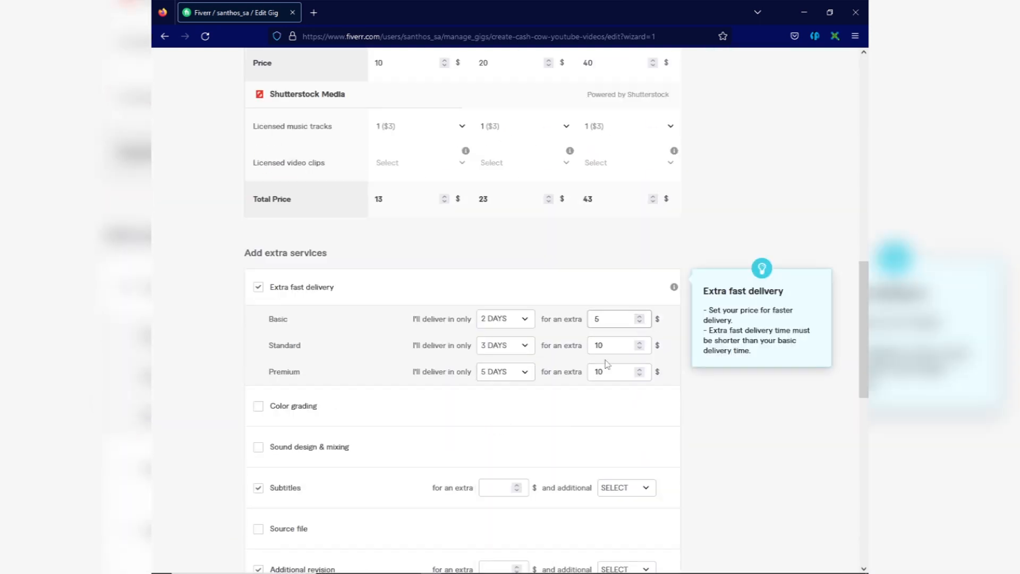
# - Adjust the subtitles and additional revision extras, and save the pricing to continue to Description & FAQ
pyautogui.scroll(-2, 638, 330)
pyautogui.click(625, 373)
pyautogui.click(631, 458)
pyautogui.click(258, 455)
pyautogui.scroll(2, 521, 368)
pyautogui.scroll(3, 521, 369)
pyautogui.scroll(-10, 629, 397)
pyautogui.click(629, 398)
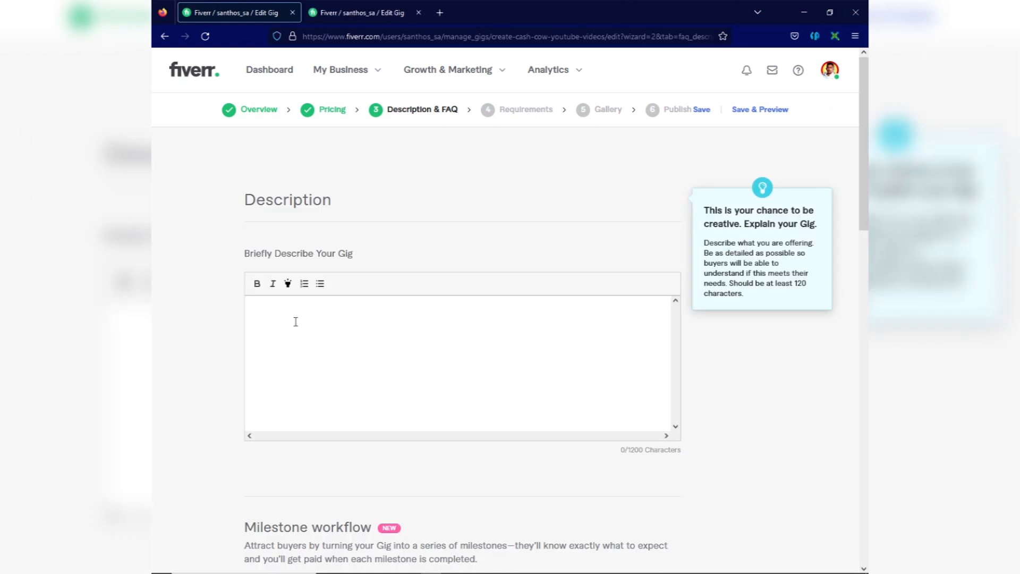
# - Paste the prepared gig description and add a separate paragraph after the introduction beginning "As a professional video creator"
pyautogui.hotkey('ctrl', 'v')
pyautogui.scroll(10, 435, 339)
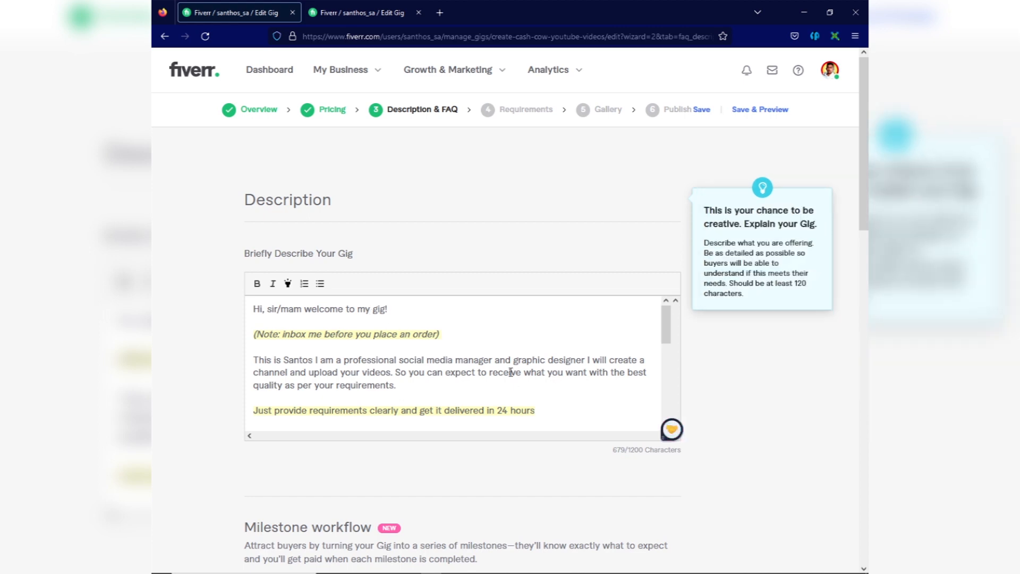
pyautogui.write('As a professional video creator, I have a proven track record of creating content that resonates with viewers and helps channels grow. My services include concept development, script writing, video production, and editing.')
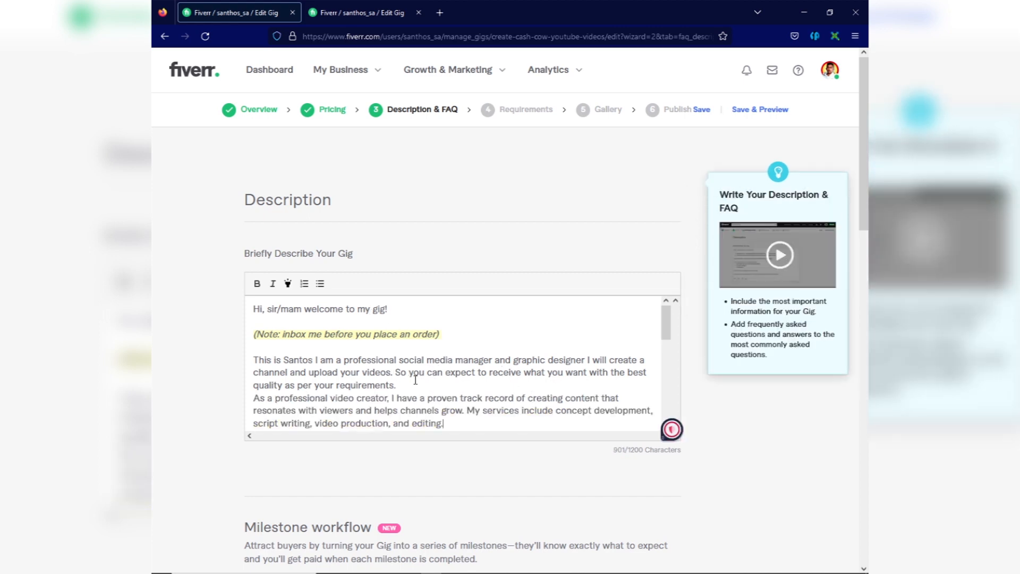
pyautogui.scroll(-1, 420, 378)
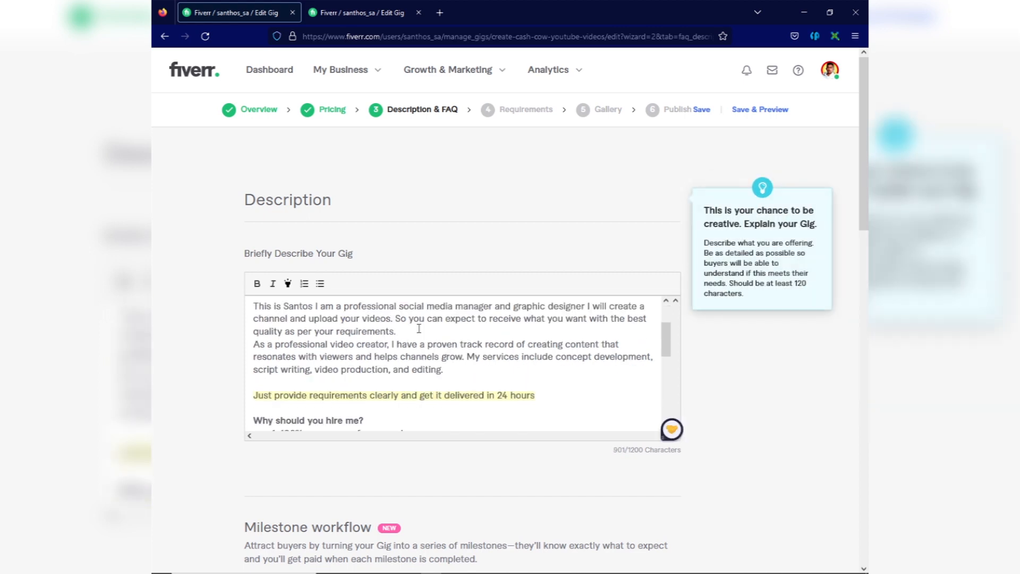
pyautogui.click(420, 328)
pyautogui.press('Return')
# - Delete the "24 hours delivery" item from the "Why should you hire me?" list in the description
pyautogui.scroll(2, 446, 349)
pyautogui.scroll(-2, 517, 358)
pyautogui.scroll(-2, 432, 365)
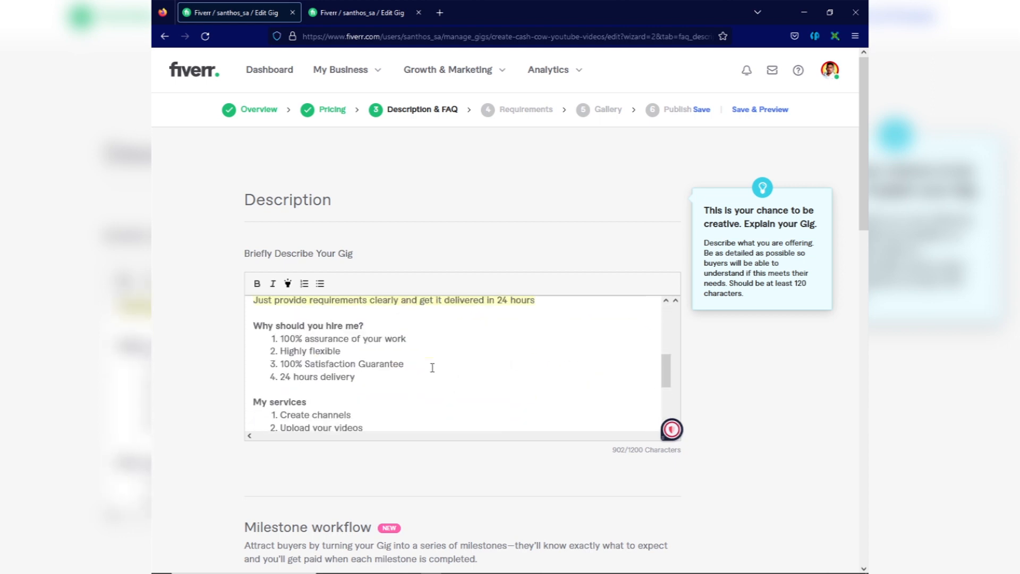
pyautogui.tripleClick(340, 382)
pyautogui.press('BackSpace')
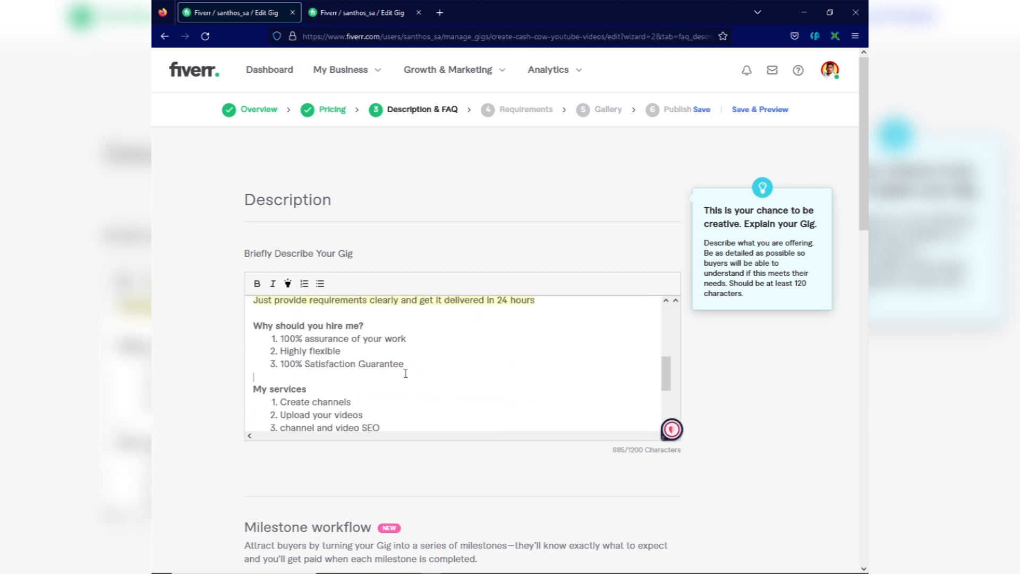
# - Change the fifth "My services" item to "Create an Eye-catching thumbnail" and add "Intro and outro video" as the sixth item
pyautogui.scroll(-1, 418, 367)
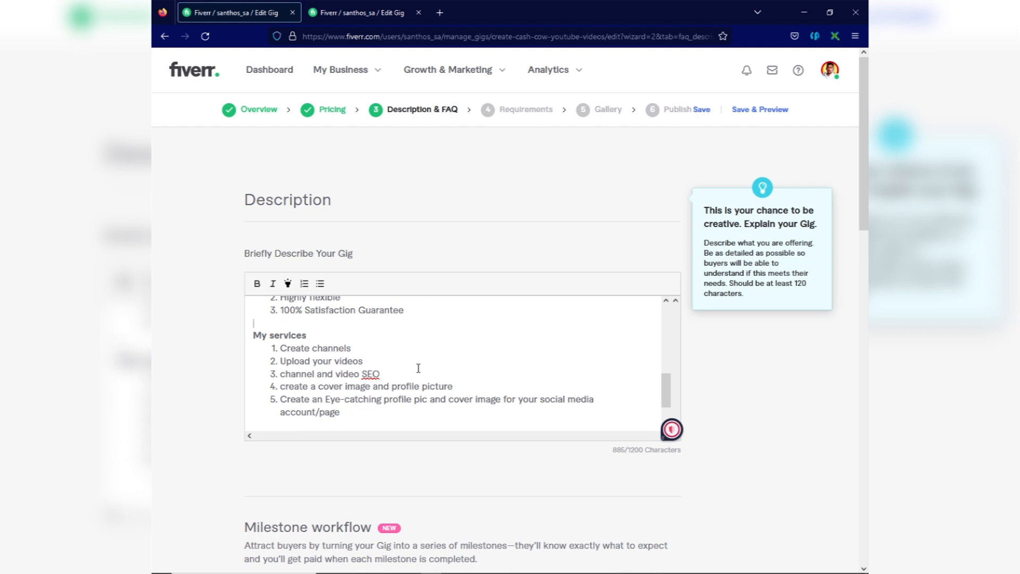
pyautogui.scroll(-1, 419, 369)
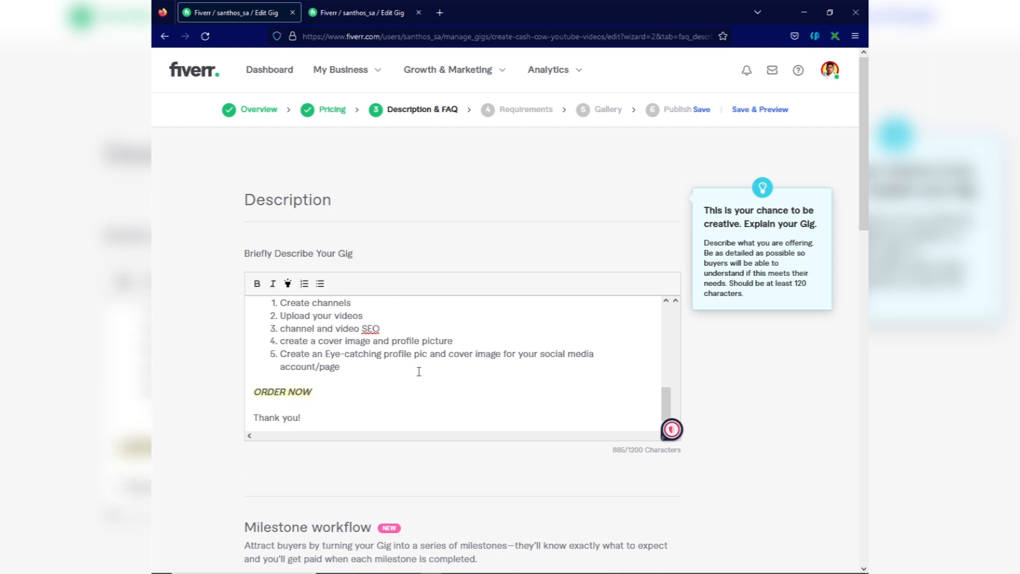
pyautogui.moveTo(421, 374); pyautogui.dragTo(282, 354)
pyautogui.moveTo(389, 365); pyautogui.dragTo(383, 354)
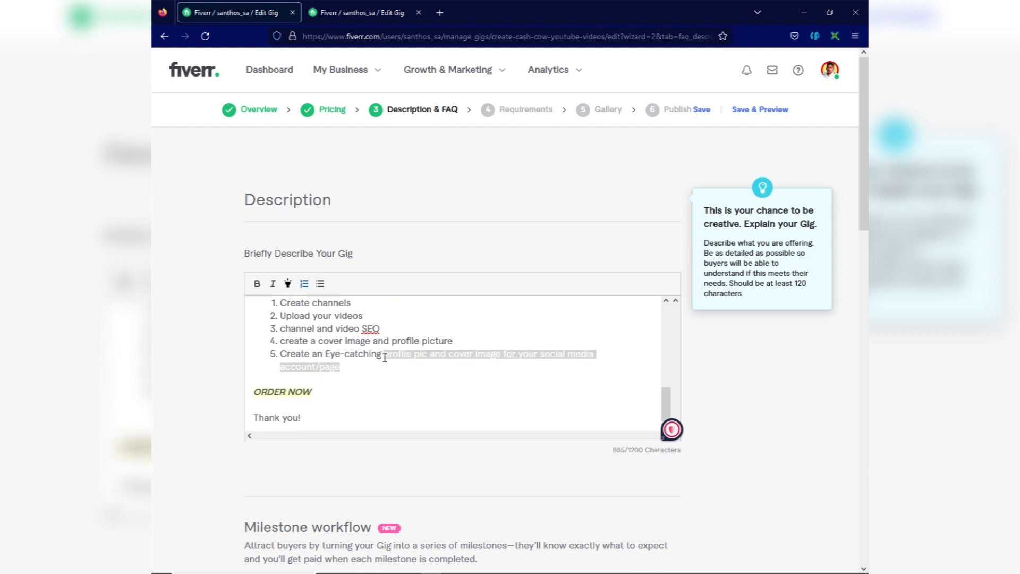
pyautogui.press('BackSpace')
pyautogui.write('thumbnail')
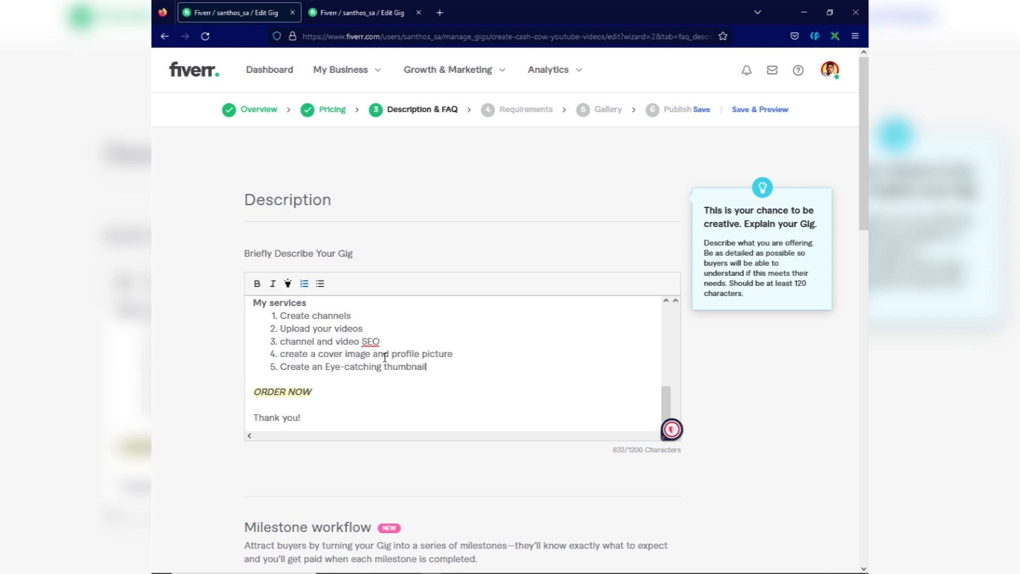
pyautogui.press('Return')
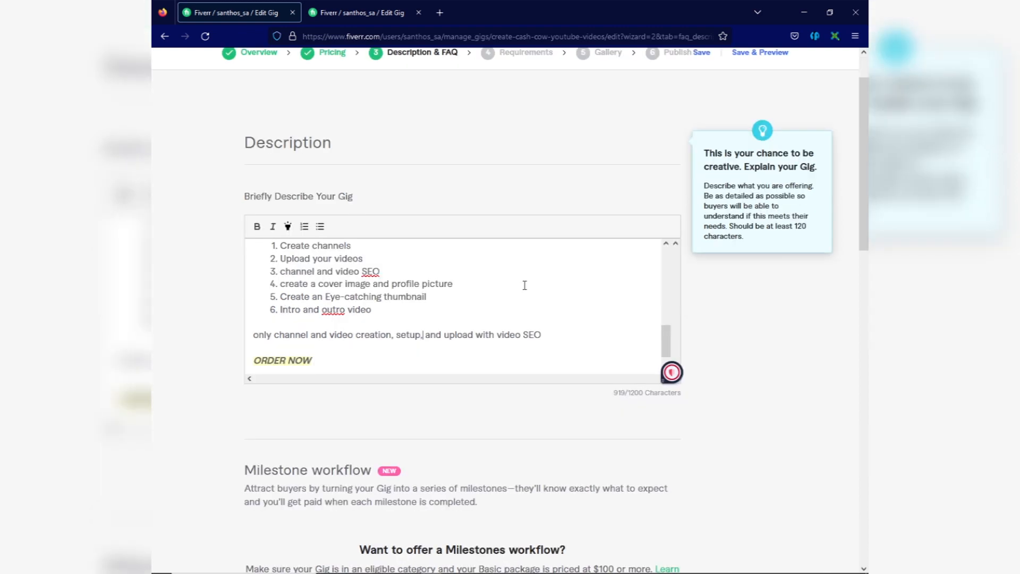
# - Start a new FAQ entry for the gig and open Fiverr's buyer home page in a separate browser tab
pyautogui.scroll(-10, 524, 285)
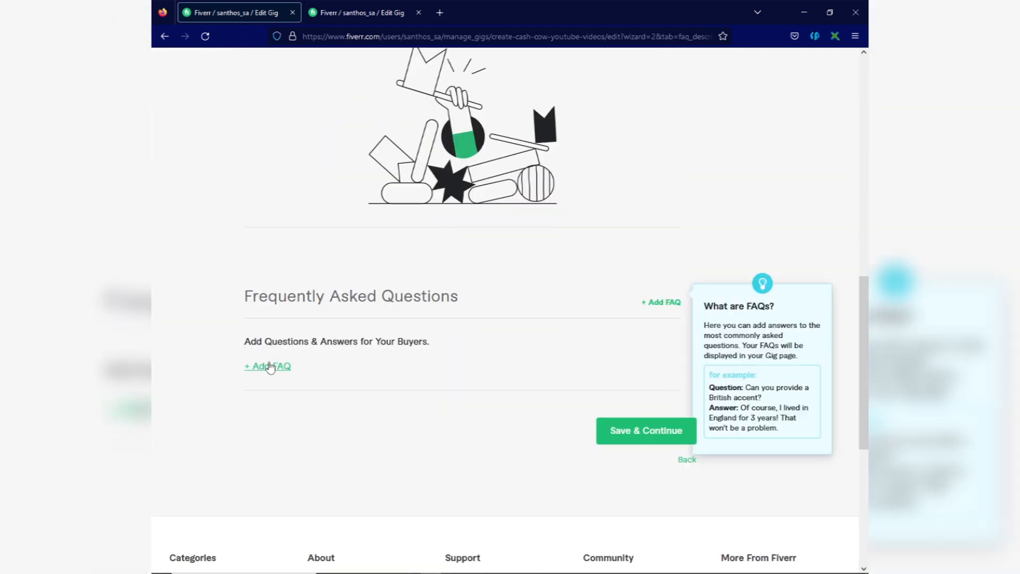
pyautogui.click(276, 368)
pyautogui.click(346, 11)
pyautogui.click(439, 13)
pyautogui.click(294, 380)
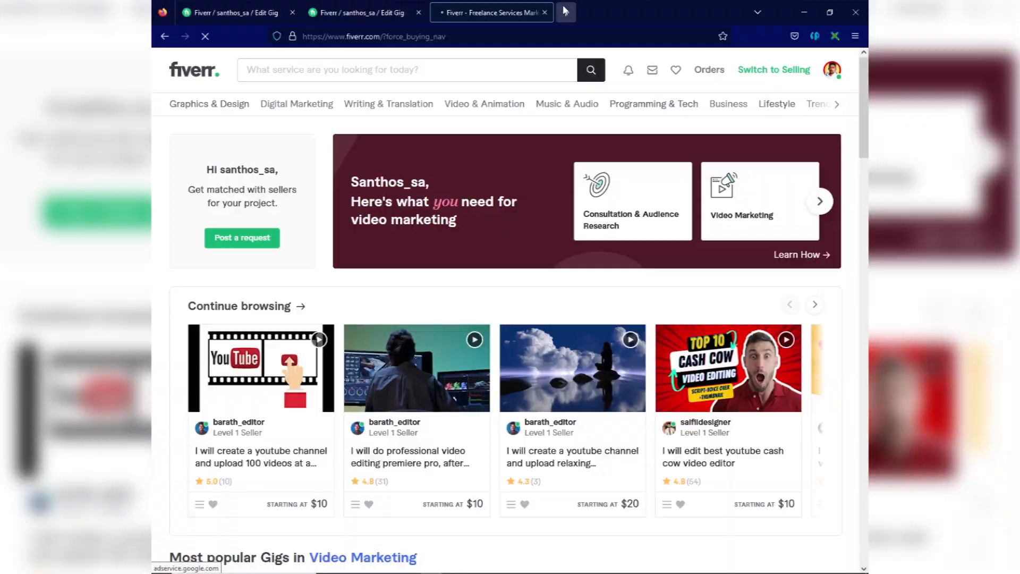
pyautogui.click(565, 12)
pyautogui.click(492, 13)
# - Search the Fiverr marketplace for "cash cow youtube" gigs
pyautogui.click(729, 368)
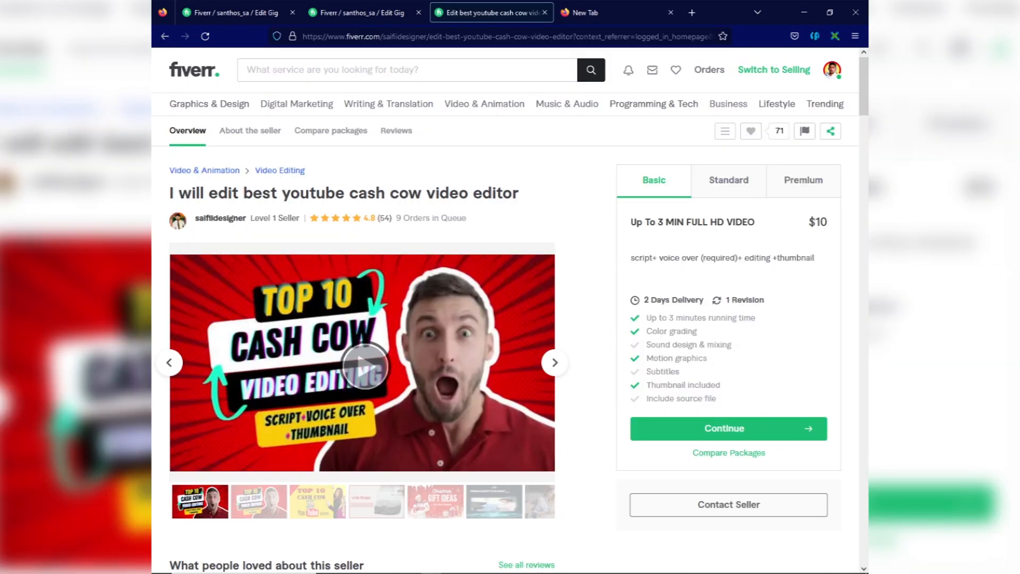
pyautogui.click(165, 36)
pyautogui.click(266, 70)
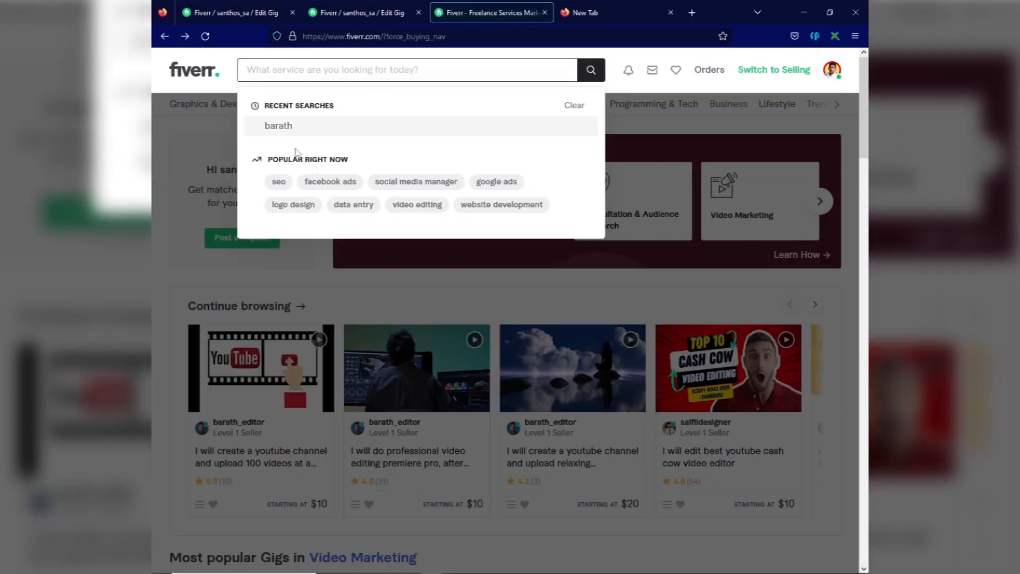
pyautogui.write('cashco')
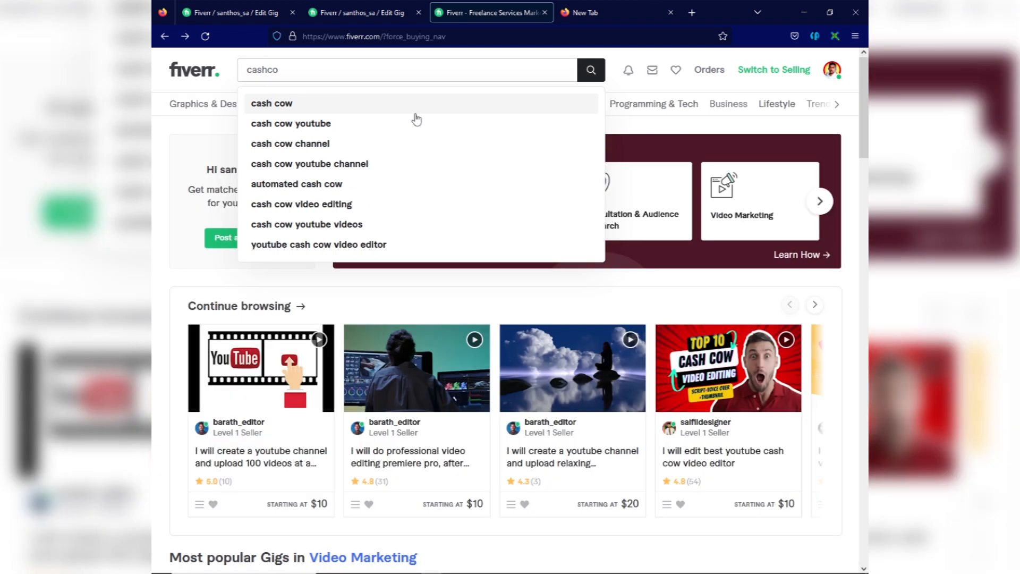
pyautogui.click(396, 124)
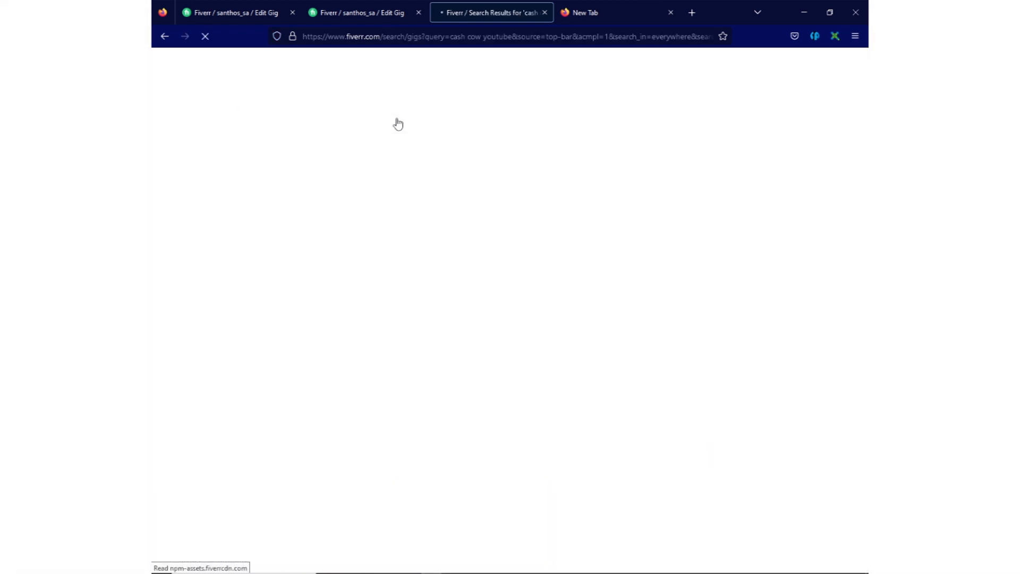
pyautogui.scroll(-3, 397, 133)
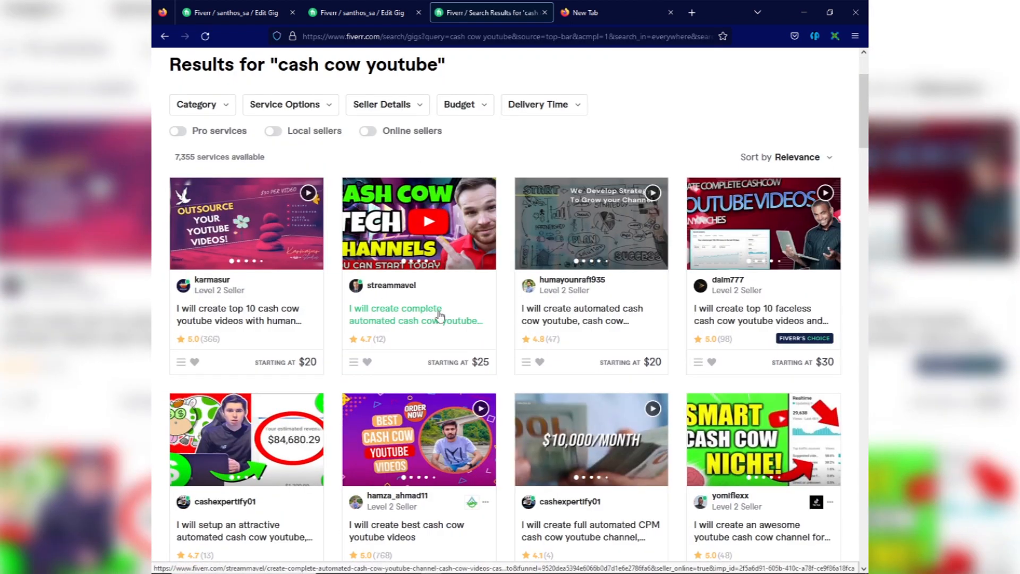
# - Open the complete automated cash cow YouTube gig starting at $25 and look through its page for FAQs
pyautogui.click(419, 319)
pyautogui.scroll(-5, 517, 236)
pyautogui.scroll(-20, 516, 237)
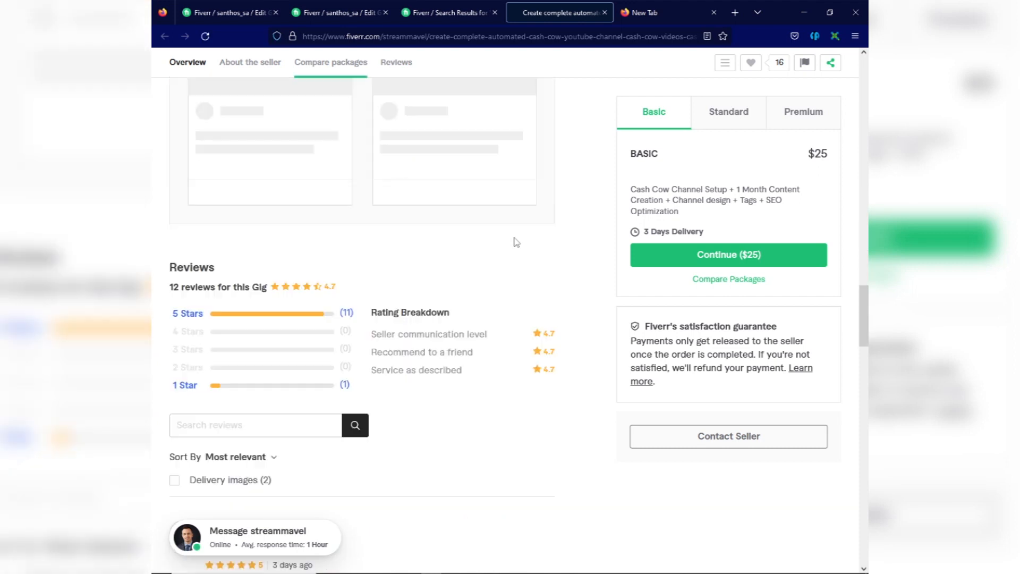
pyautogui.scroll(-6, 516, 245)
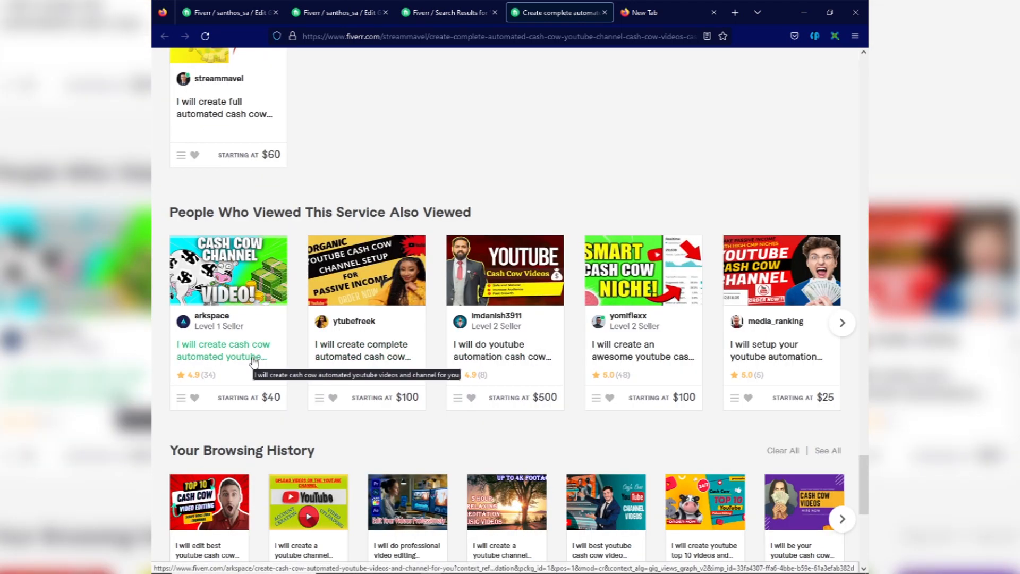
pyautogui.scroll(-2, 239, 399)
# - Open the "I will edit best youtube cash cow video editor" gig from the browsing history and locate its FAQ section
pyautogui.click(228, 441)
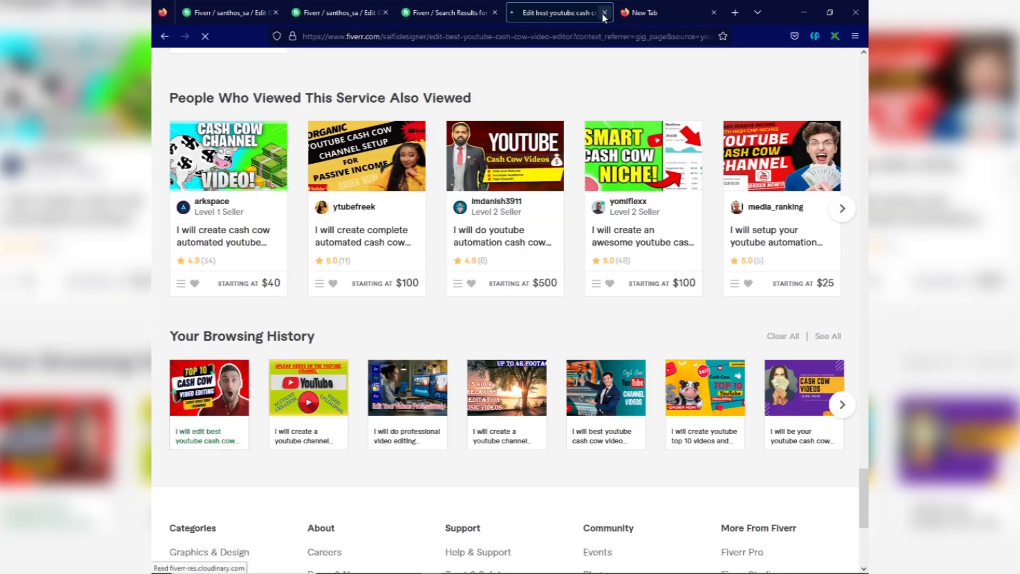
pyautogui.scroll(-8, 564, 292)
pyautogui.scroll(-5, 564, 291)
pyautogui.scroll(3, 264, 178)
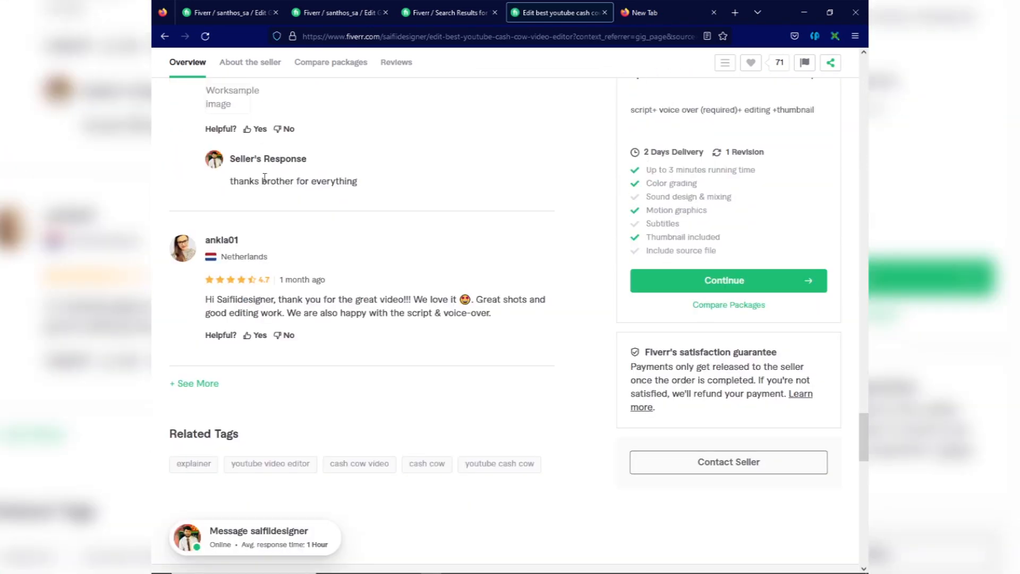
pyautogui.scroll(6, 267, 183)
pyautogui.scroll(-2, 511, 264)
# - Add the FAQ "Will you use copyright-free footage?" to the gig, copying the question and its answer from the competitor's gig
pyautogui.click(511, 264)
pyautogui.moveTo(329, 256); pyautogui.dragTo(167, 256)
pyautogui.click(229, 13)
pyautogui.click(558, 12)
pyautogui.moveTo(549, 284); pyautogui.dragTo(173, 294)
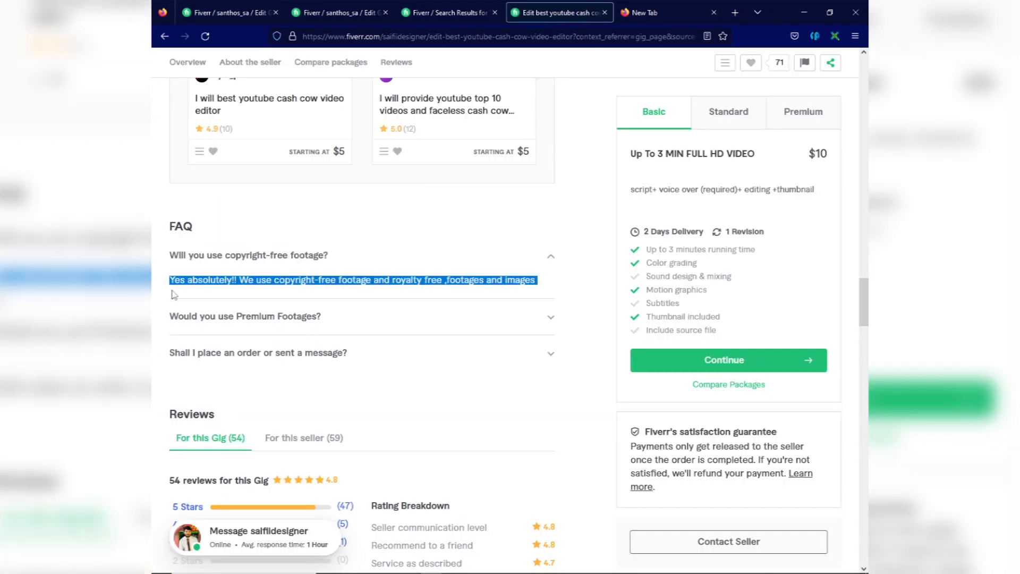
pyautogui.hotkey('ctrl', 'c')
pyautogui.click(228, 12)
pyautogui.click(454, 439)
pyautogui.hotkey('ctrl', 'v')
pyautogui.click(654, 503)
# - Copy the competitor's question "Would you use Premium Footages?" into a new FAQ entry of the gig
pyautogui.click(557, 12)
pyautogui.click(228, 314)
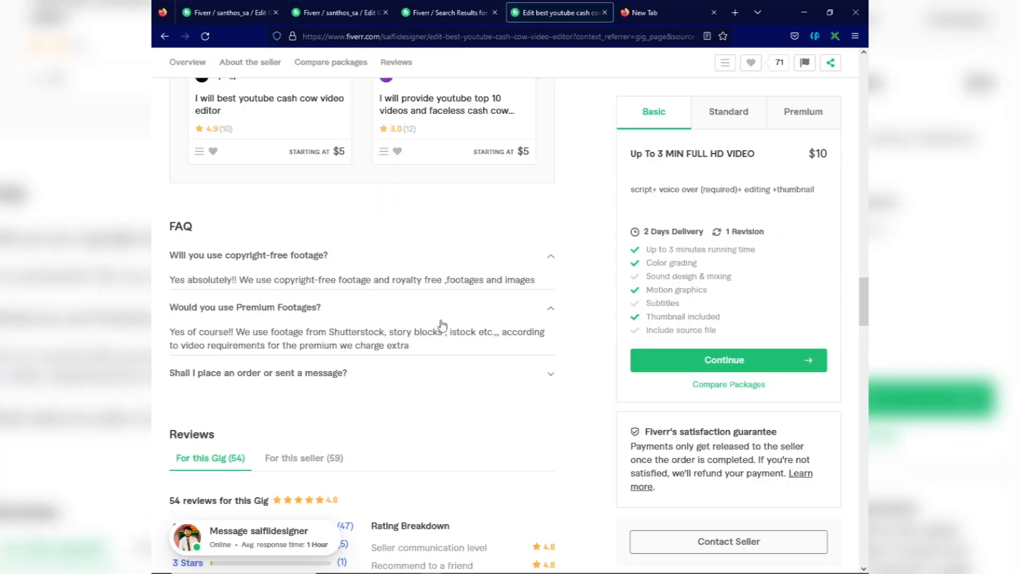
pyautogui.moveTo(329, 292); pyautogui.dragTo(169, 291)
pyautogui.hotkey('ctrl', 'c')
pyautogui.click(228, 13)
pyautogui.hotkey('ctrl', 'v')
# - Copy the competitor's premium footage answer, beginning "Yes of course!!", into the FAQ entry and add it to the gig
pyautogui.click(557, 12)
pyautogui.moveTo(412, 330); pyautogui.dragTo(153, 327)
pyautogui.hotkey('ctrl', 'c')
pyautogui.click(229, 12)
pyautogui.click(453, 440)
pyautogui.hotkey('ctrl', 'v')
pyautogui.click(662, 496)
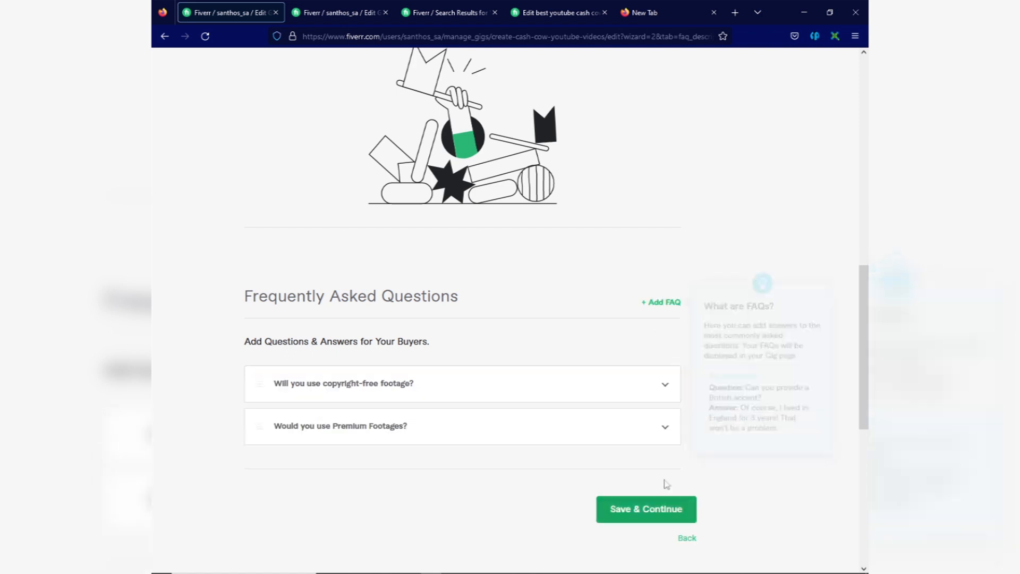
# - Copy the competitor's question "Shall I place an order or sent a message?" into a new FAQ entry
pyautogui.click(558, 13)
pyautogui.click(364, 372)
pyautogui.moveTo(365, 327); pyautogui.dragTo(170, 342)
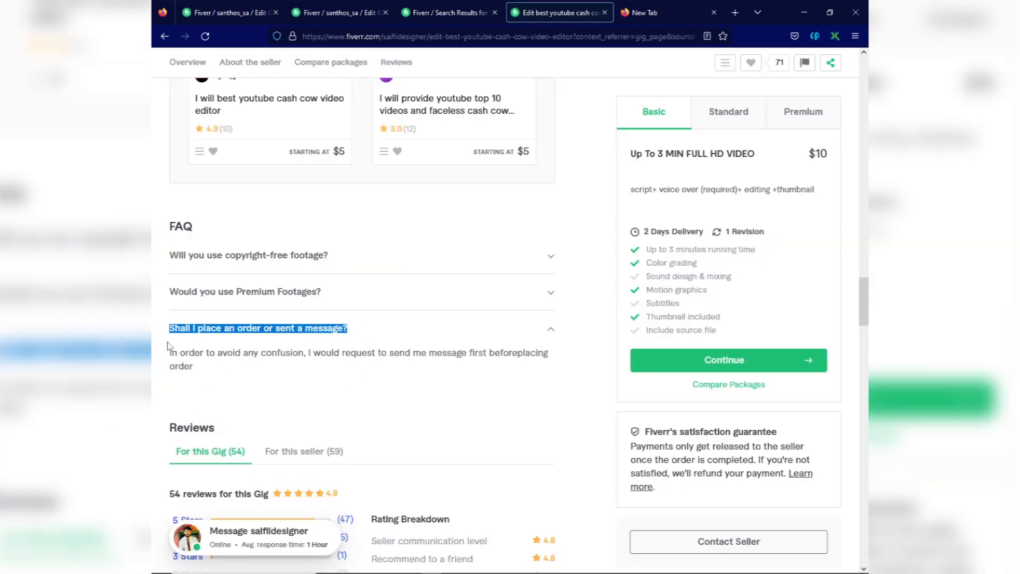
pyautogui.hotkey('ctrl', 'c')
pyautogui.click(228, 12)
pyautogui.hotkey('ctrl', 'v')
# - Copy the answer beginning "In order to avoid any confusion" into the FAQ entry and add it to the gig
pyautogui.click(558, 12)
pyautogui.moveTo(549, 354); pyautogui.dragTo(170, 350)
pyautogui.hotkey('ctrl', 'c')
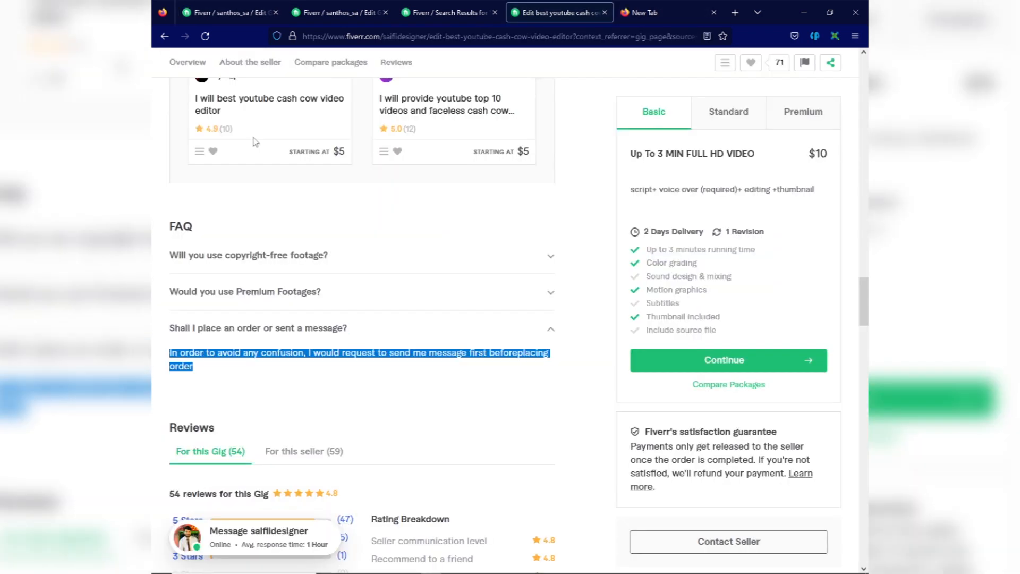
pyautogui.click(229, 13)
pyautogui.click(454, 439)
pyautogui.hotkey('ctrl', 'v')
pyautogui.click(662, 499)
# - Return to the automated cash cow gig, open the related awesome YouTube cash cow channel gig at $100, and find its FAQ
pyautogui.click(557, 12)
pyautogui.click(165, 36)
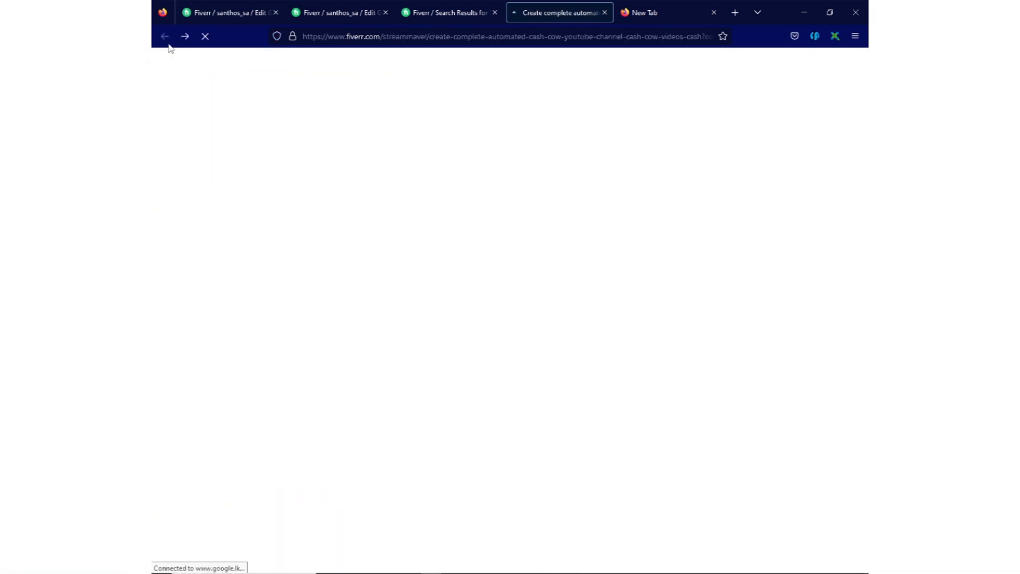
pyautogui.scroll(1, 467, 310)
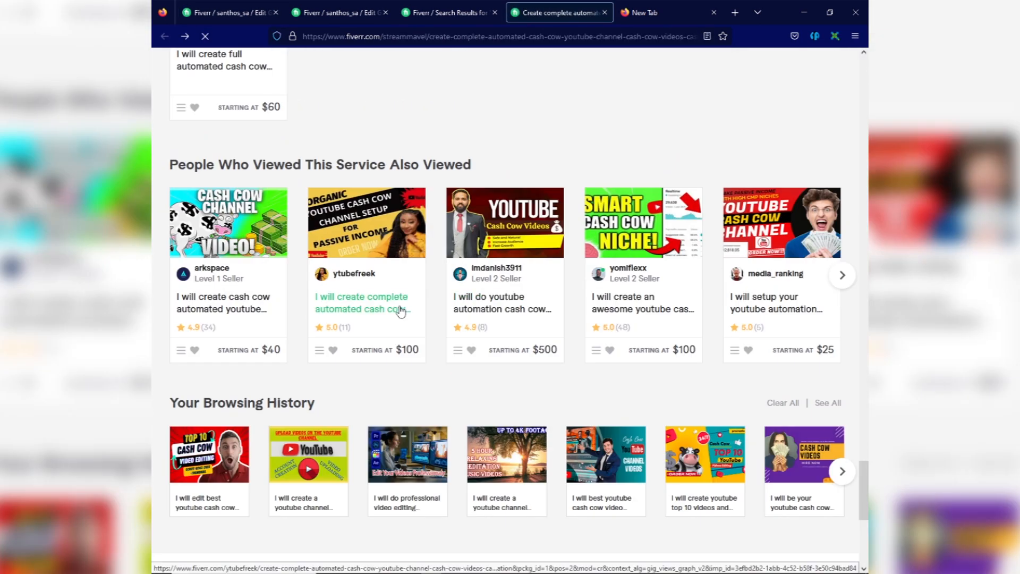
pyautogui.click(651, 302)
pyautogui.scroll(-15, 620, 353)
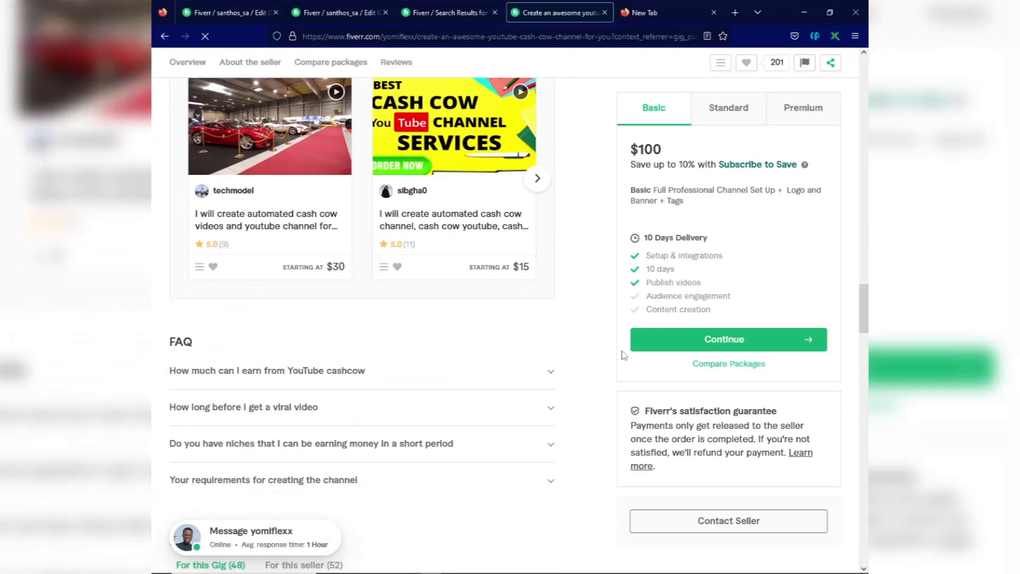
# - Copy the question "How much can I earn from YouTube cashcow" into a new FAQ entry of the gig
pyautogui.click(341, 285)
pyautogui.moveTo(366, 278); pyautogui.dragTo(169, 280)
pyautogui.click(163, 12)
pyautogui.click(229, 12)
pyautogui.click(662, 302)
pyautogui.click(489, 379)
pyautogui.hotkey('ctrl', 'v')
# - Copy the answer "Earning potential is limitless as long as you keep uploading consistently" into the FAQ entry and add it
pyautogui.click(559, 12)
pyautogui.moveTo(474, 302); pyautogui.dragTo(169, 302)
pyautogui.click(227, 8)
pyautogui.click(447, 430)
pyautogui.hotkey('ctrl', 'v')
pyautogui.click(663, 499)
# - Check the competitor's remaining FAQs and copy the question "Your requirements for creating the channel" into a new FAQ entry
pyautogui.click(559, 13)
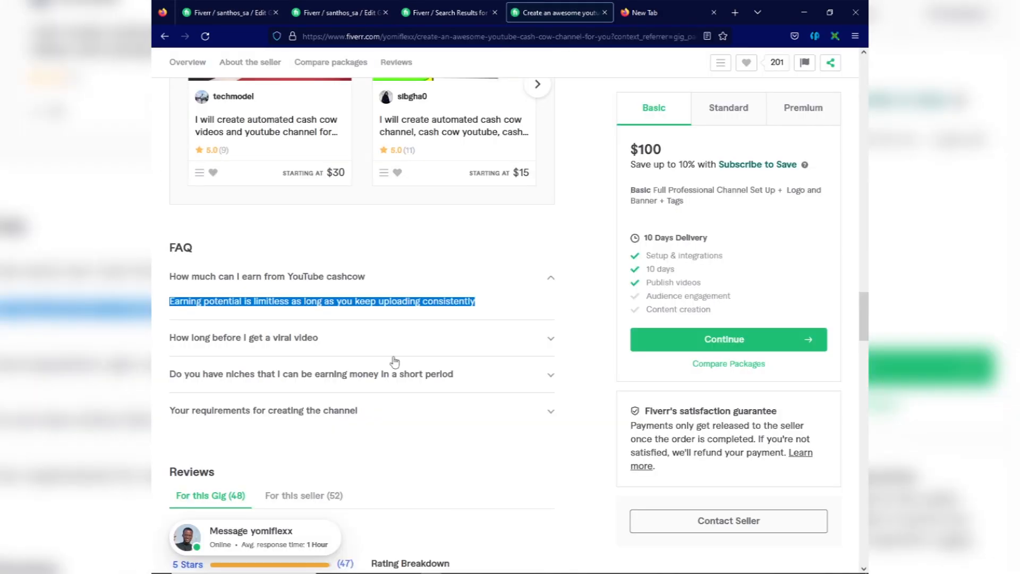
pyautogui.click(329, 348)
pyautogui.click(404, 389)
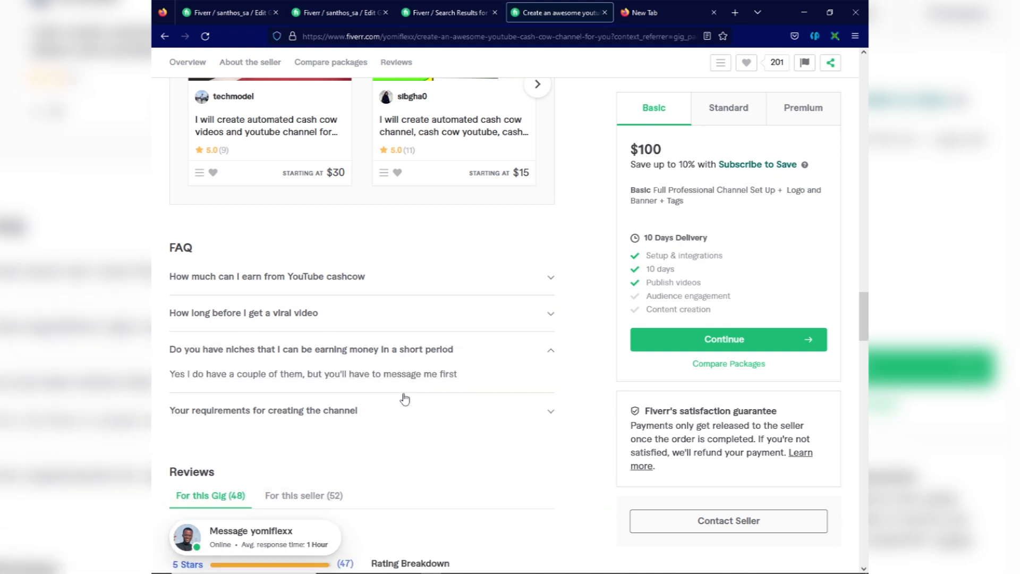
pyautogui.click(358, 418)
pyautogui.moveTo(360, 386); pyautogui.dragTo(160, 389)
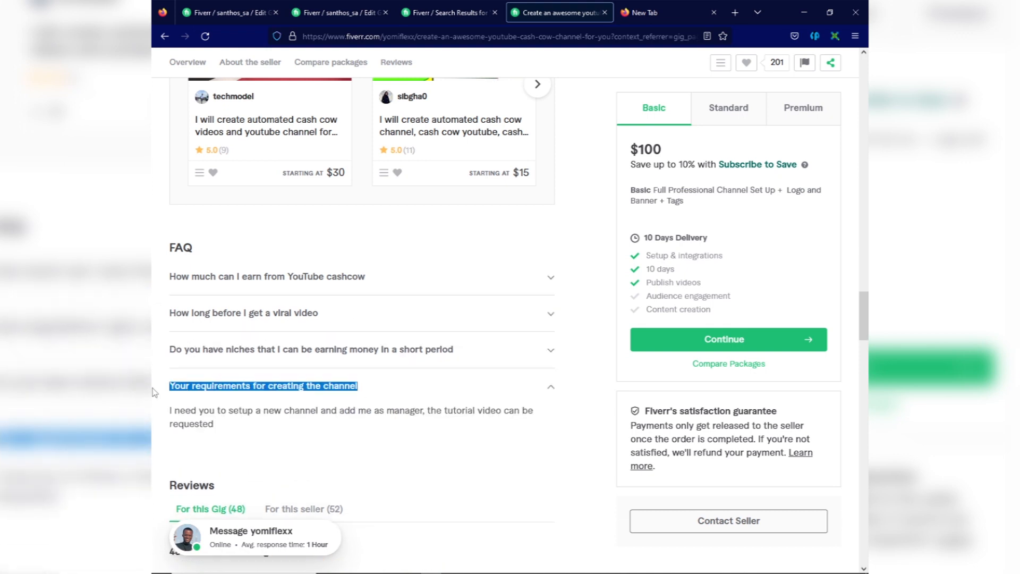
pyautogui.click(255, 8)
pyautogui.hotkey('ctrl', 'v')
# - Copy the answer beginning "I need you to setup a new channel", add the FAQ, and save to continue to Requirements
pyautogui.click(588, 17)
pyautogui.moveTo(214, 424); pyautogui.dragTo(155, 419)
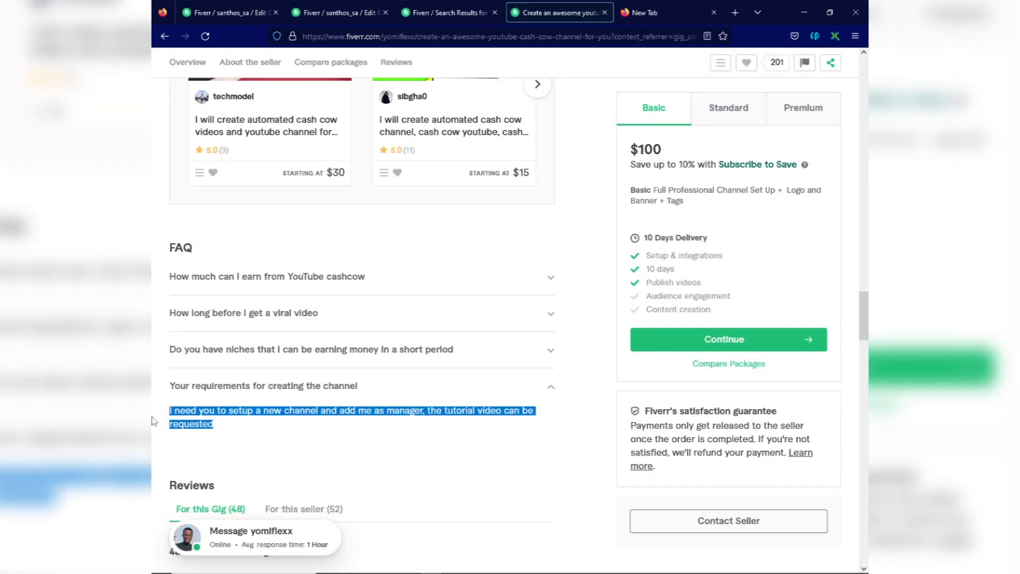
pyautogui.hotkey('ctrl', 'c')
pyautogui.click(228, 13)
pyautogui.click(298, 417)
pyautogui.hotkey('ctrl', 'v')
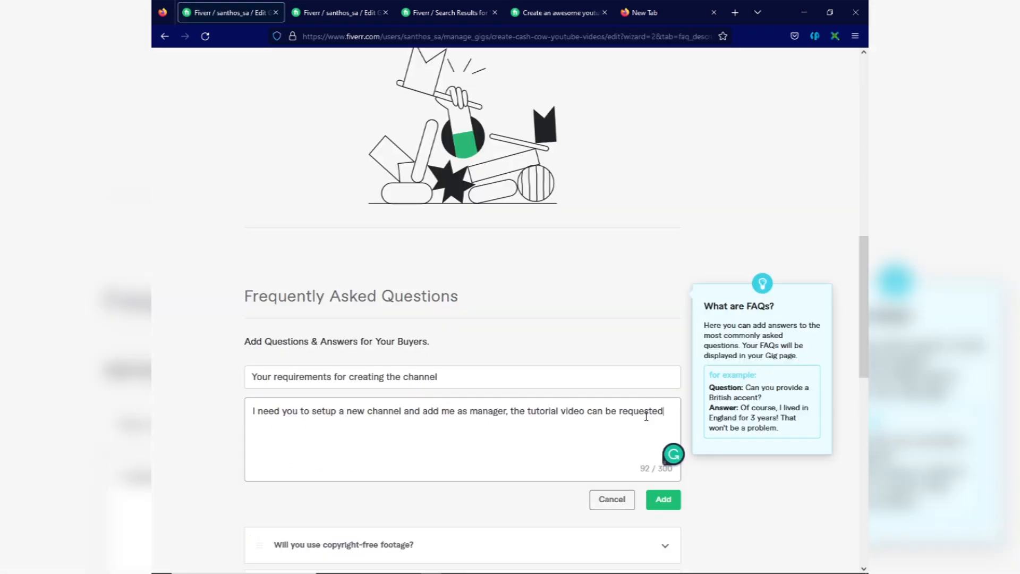
pyautogui.click(663, 499)
pyautogui.click(653, 366)
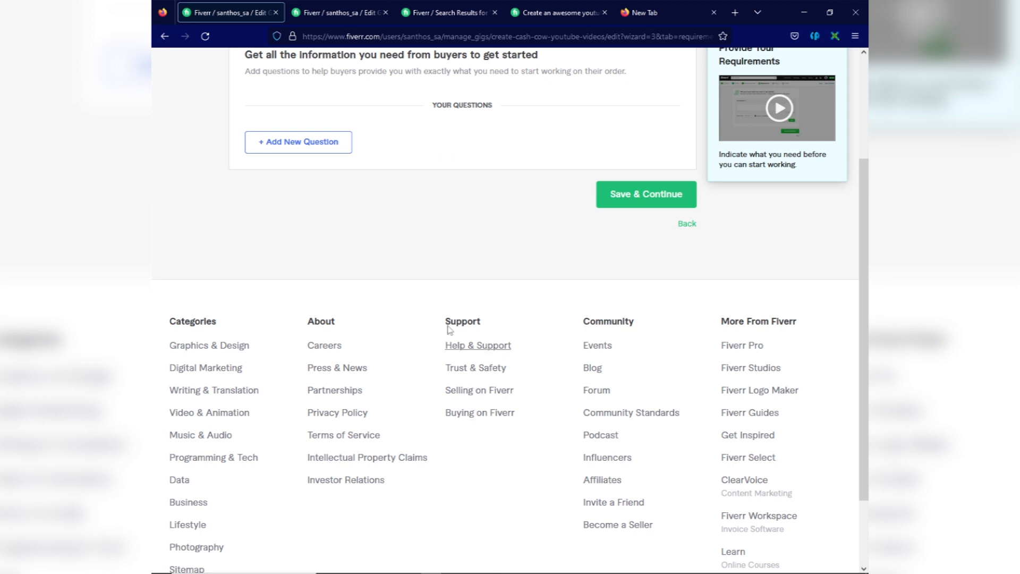
# - Add the required free-text question "Create an YouTube channel and add me as a manager" and save to continue to Gallery
pyautogui.click(299, 142)
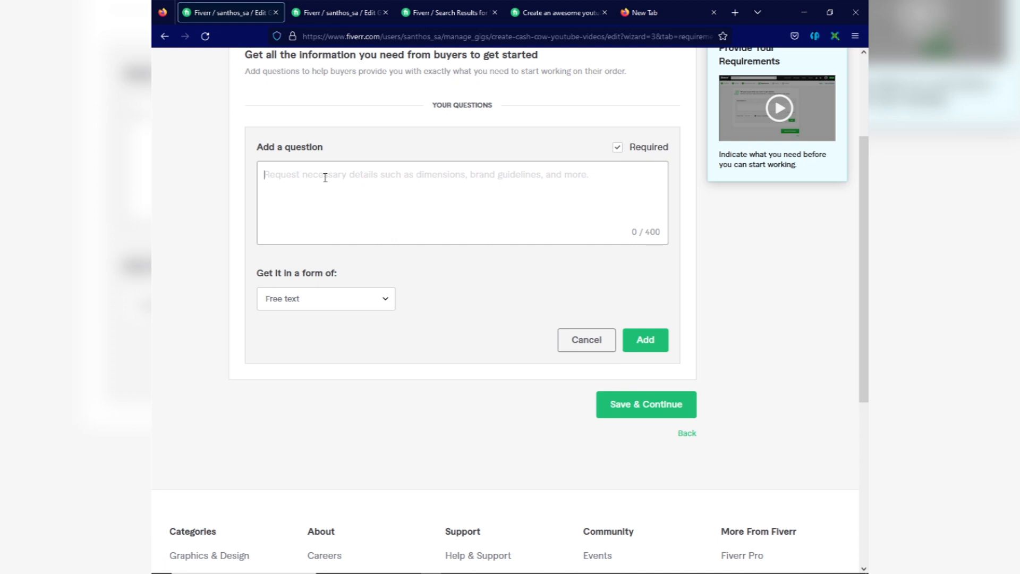
pyautogui.write('Create a')
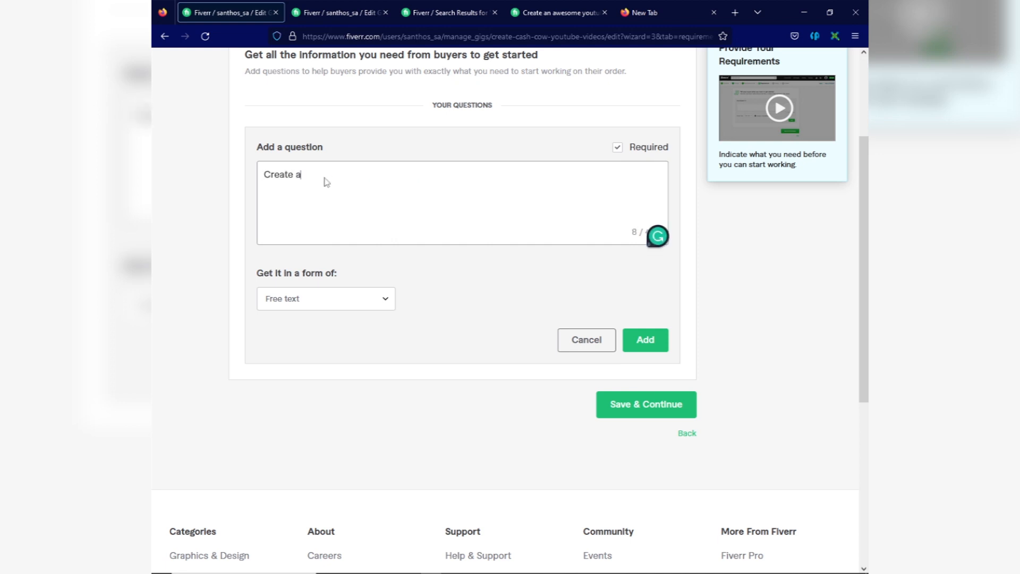
pyautogui.write('n youtube channel and add me as a manager')
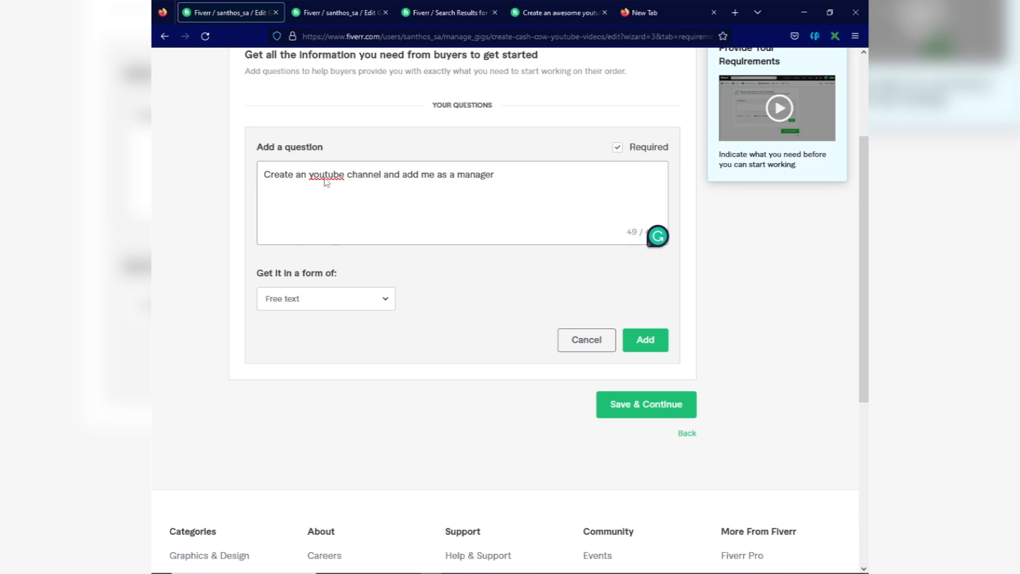
pyautogui.rightClick(324, 180)
pyautogui.click(372, 219)
pyautogui.click(660, 342)
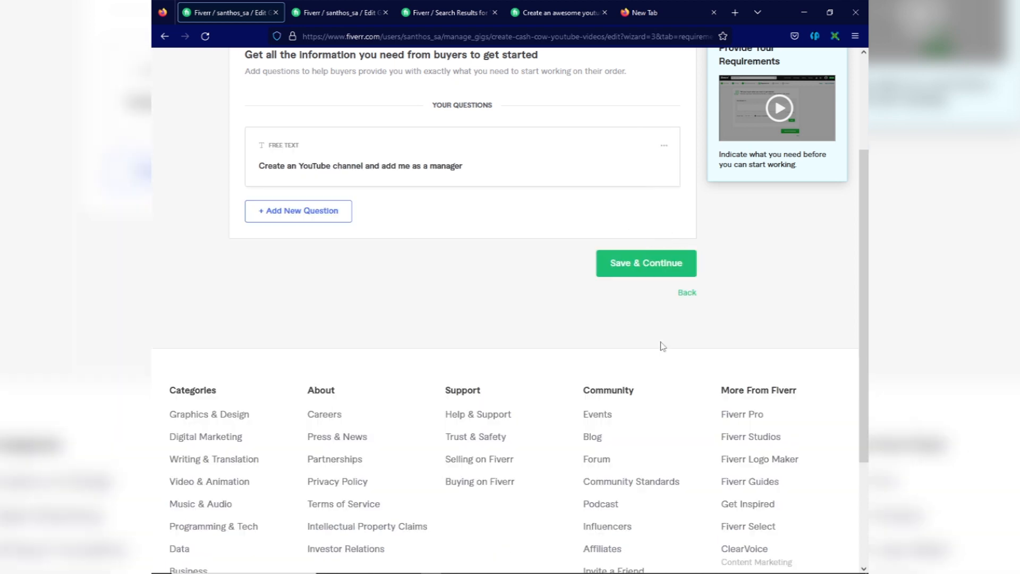
pyautogui.click(661, 270)
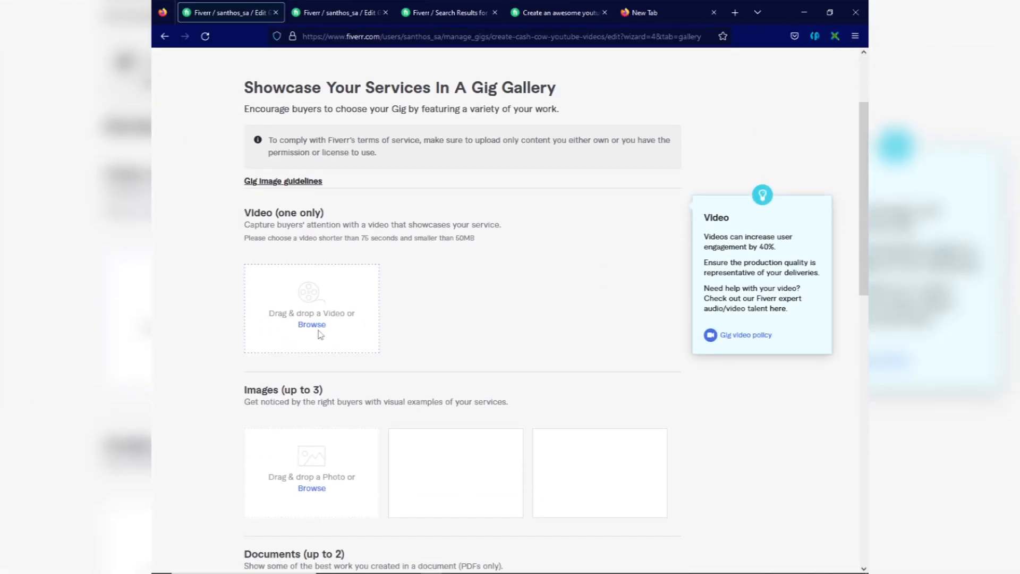
# - Upload the showcase video from the Desktop folder "cashcow gig" to the gig gallery's video slot
pyautogui.click(317, 326)
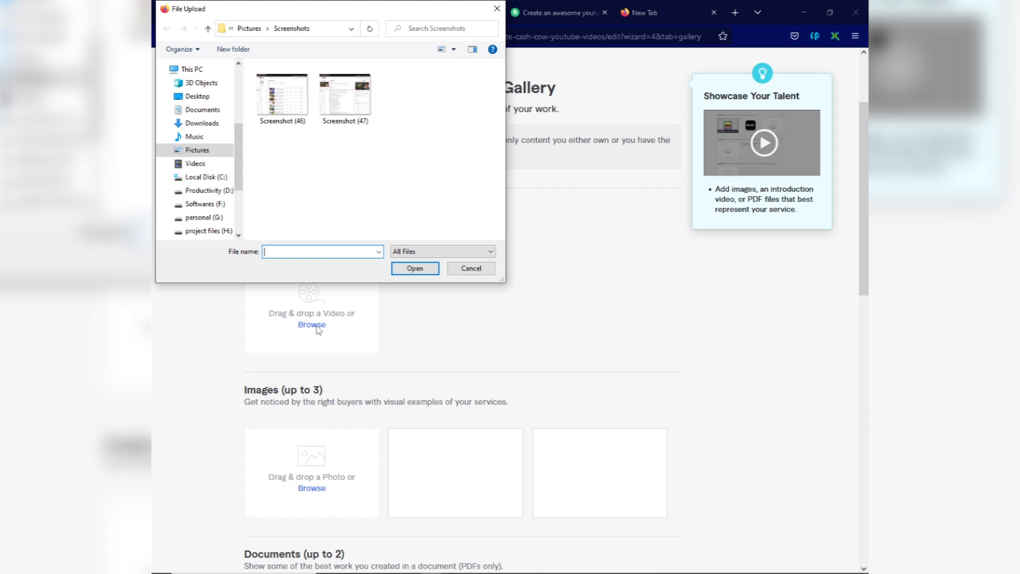
pyautogui.click(228, 98)
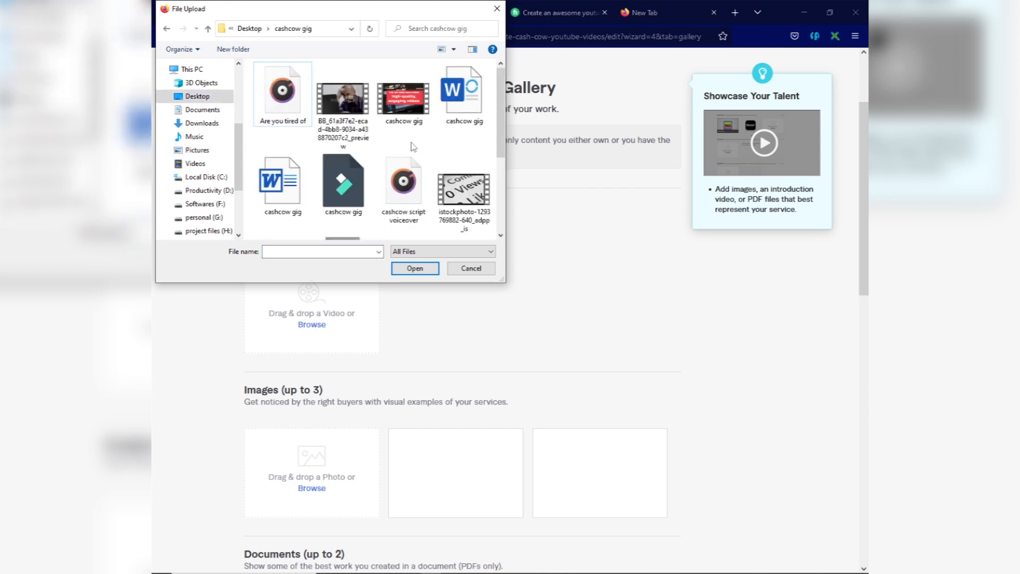
pyautogui.scroll(-3, 413, 146)
pyautogui.click(415, 267)
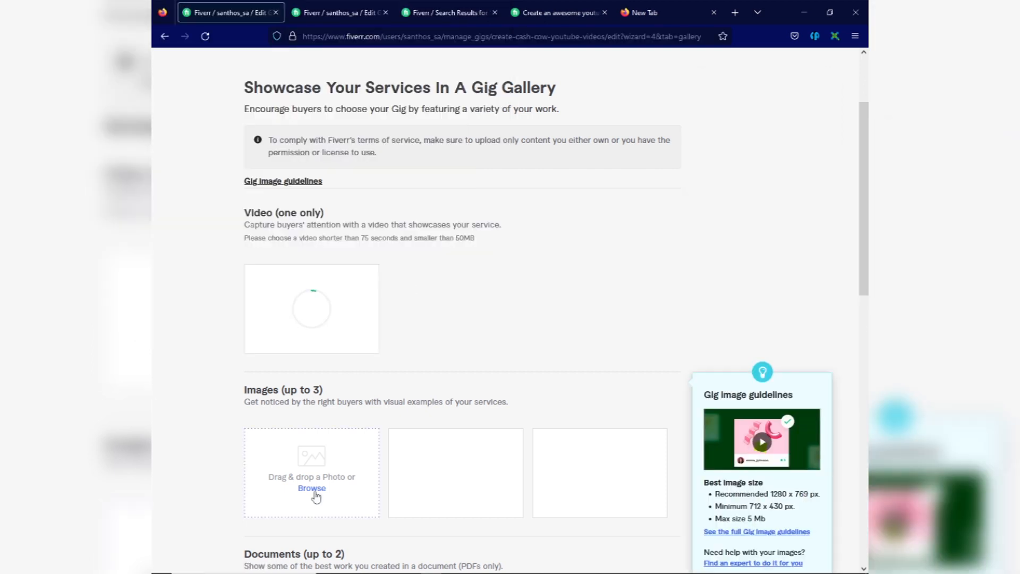
# - Upload images 1, 2 and 3 from the cashcow "gig" folder into the gallery's three image slots in order
pyautogui.click(312, 487)
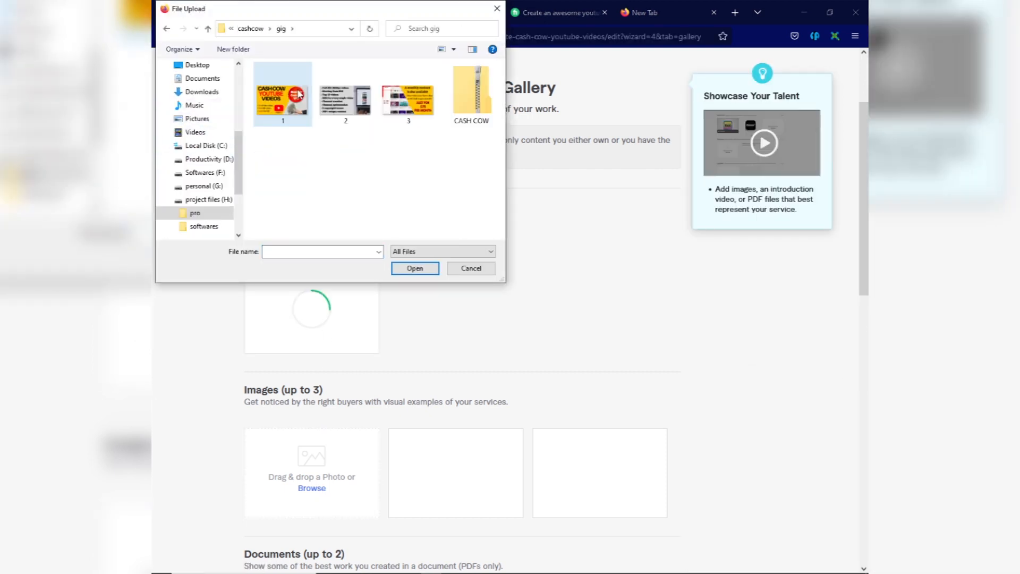
pyautogui.click(299, 94)
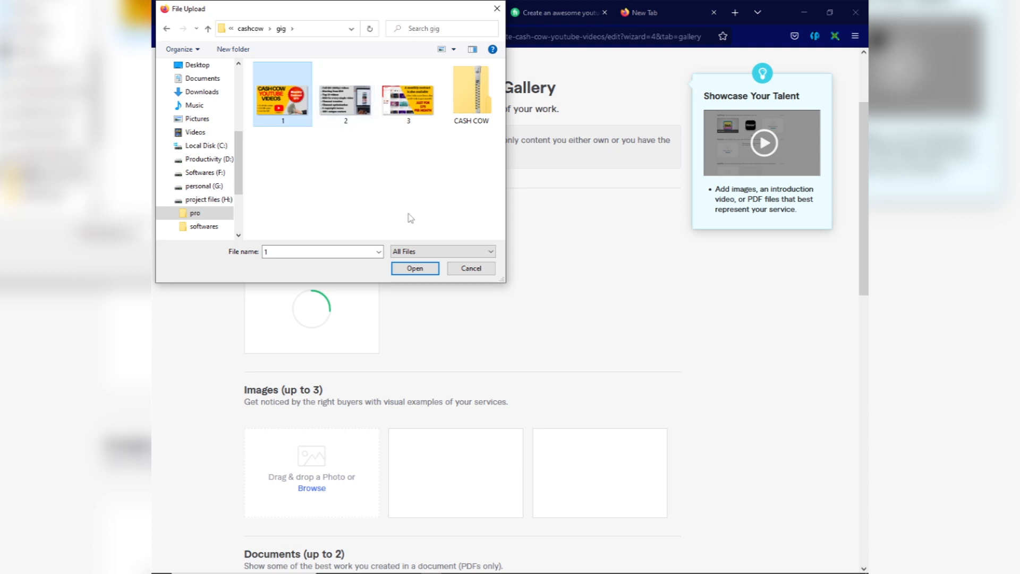
pyautogui.click(417, 269)
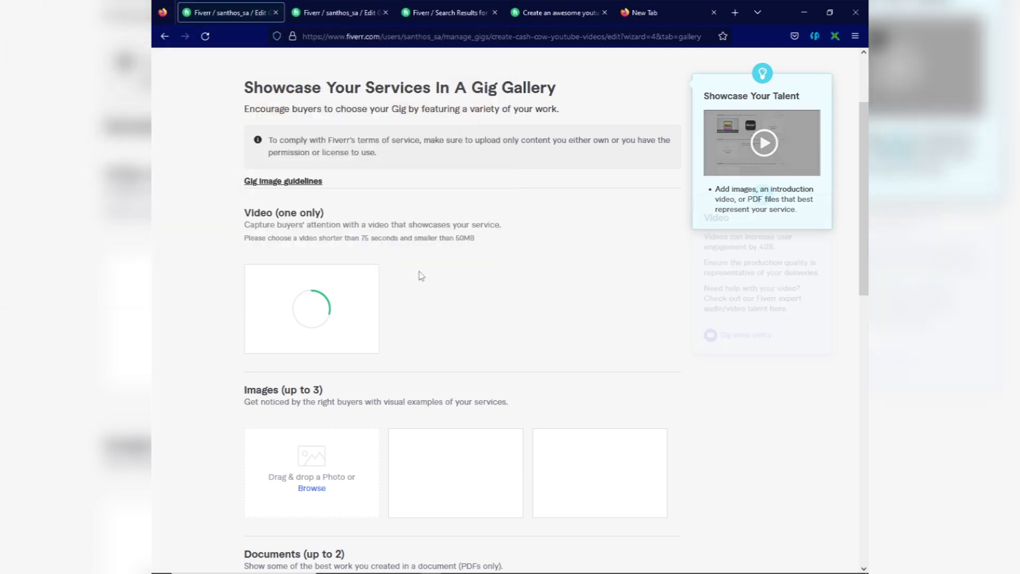
pyautogui.click(449, 488)
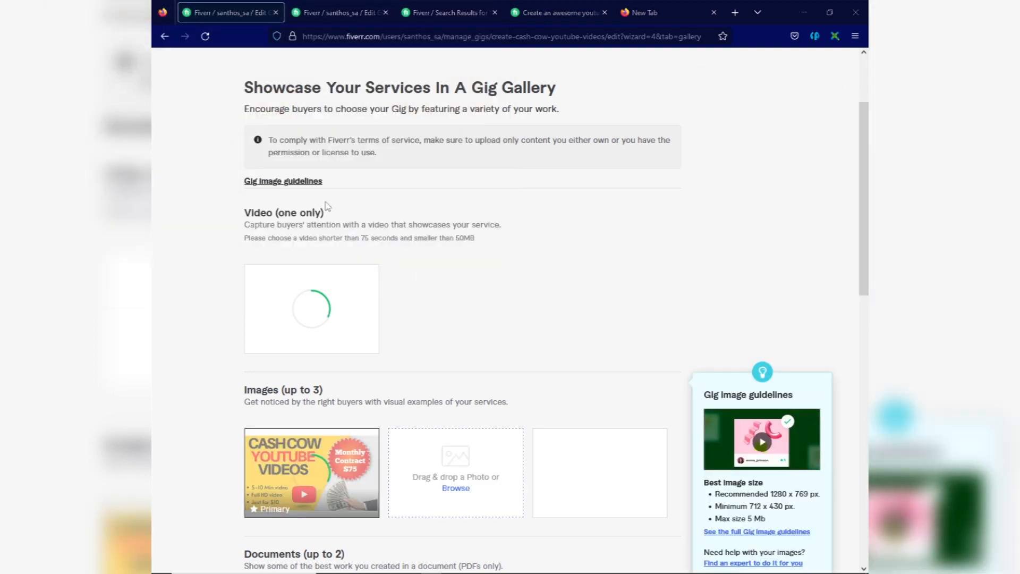
pyautogui.click(342, 104)
pyautogui.click(413, 269)
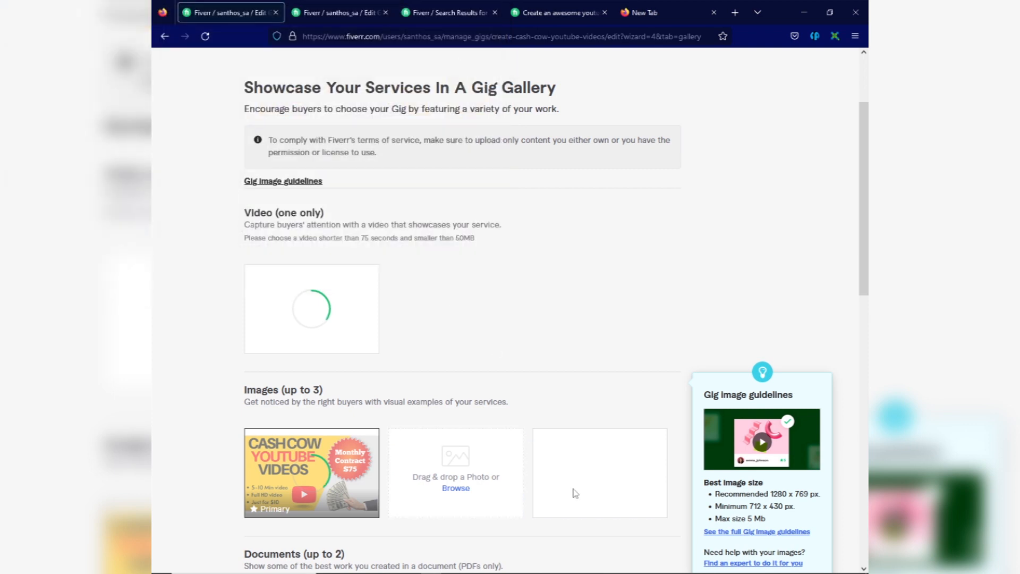
pyautogui.click(594, 494)
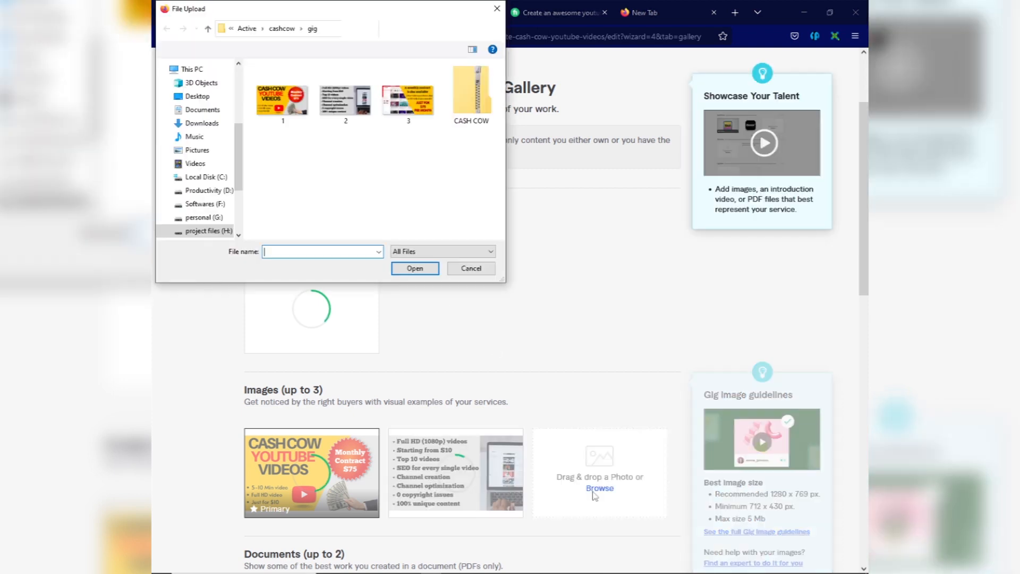
pyautogui.click(420, 123)
pyautogui.click(432, 268)
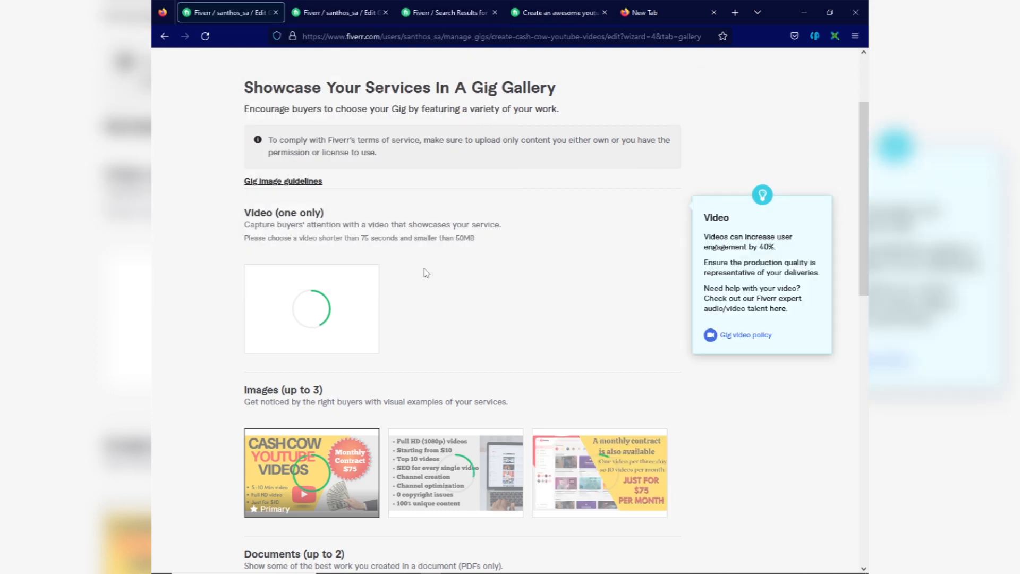
# - Accept the declaration that the materials are your own, and save the gallery to continue to Publish
pyautogui.scroll(-5, 429, 274)
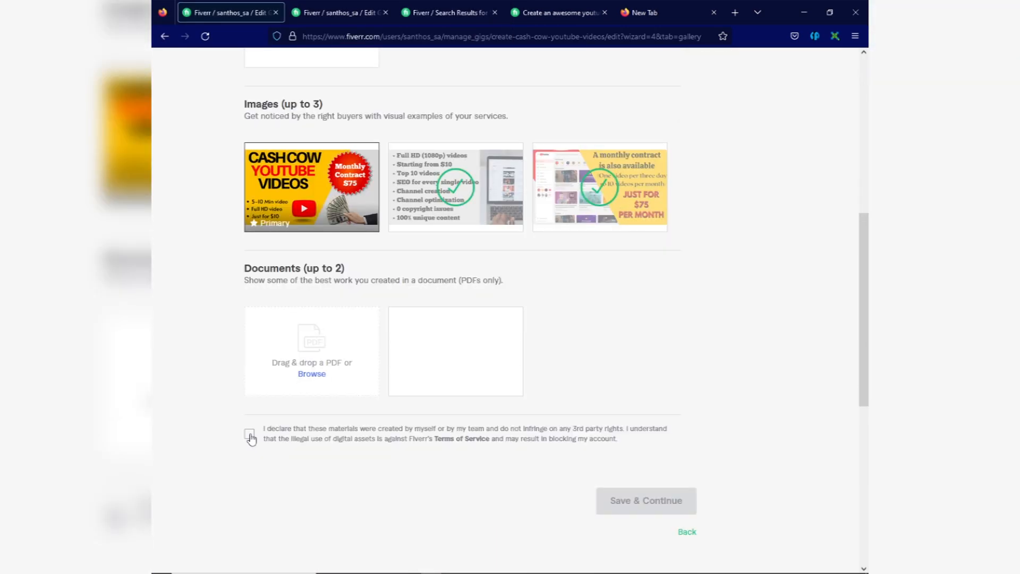
pyautogui.scroll(-3, 434, 419)
pyautogui.click(622, 340)
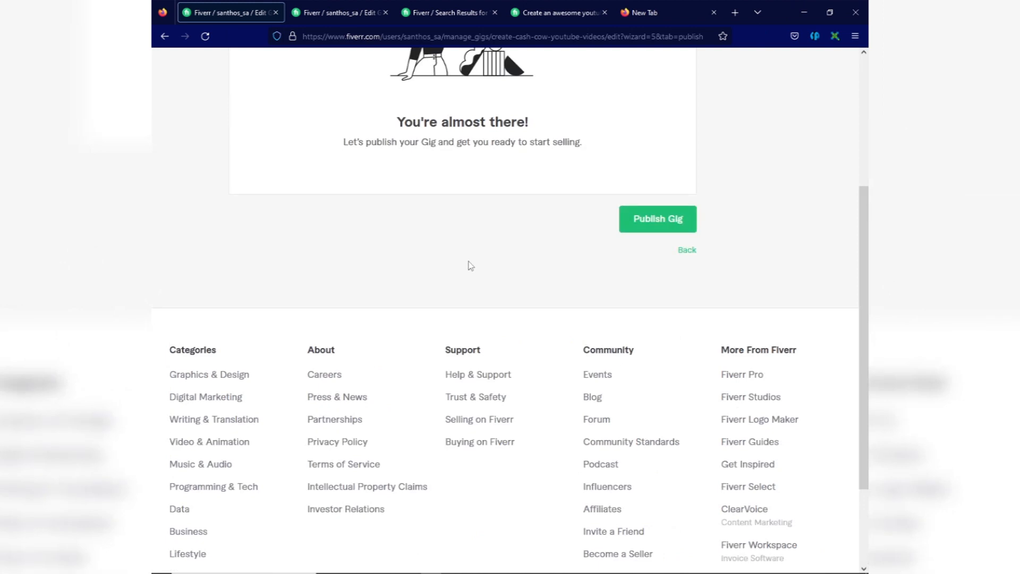
# - Publish the gig and finish the wizard to return to the list of active gigs
pyautogui.scroll(3, 469, 264)
pyautogui.click(633, 397)
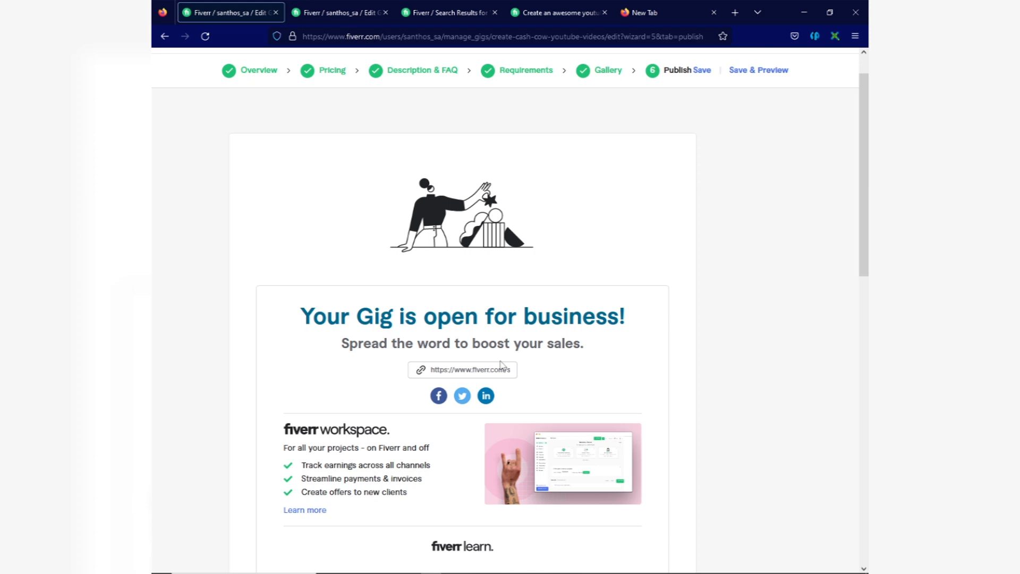
pyautogui.scroll(-5, 474, 413)
pyautogui.scroll(-4, 476, 420)
pyautogui.click(646, 374)
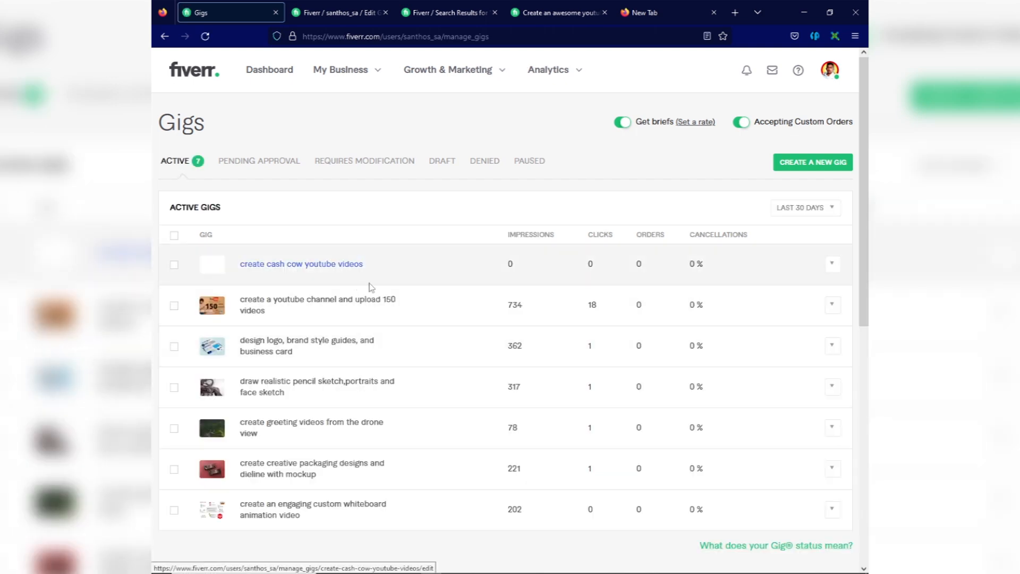
# - Expand the "create cash cow youtube videos" gig and examine its status, settings, performance section and the statistics period options
pyautogui.click(322, 270)
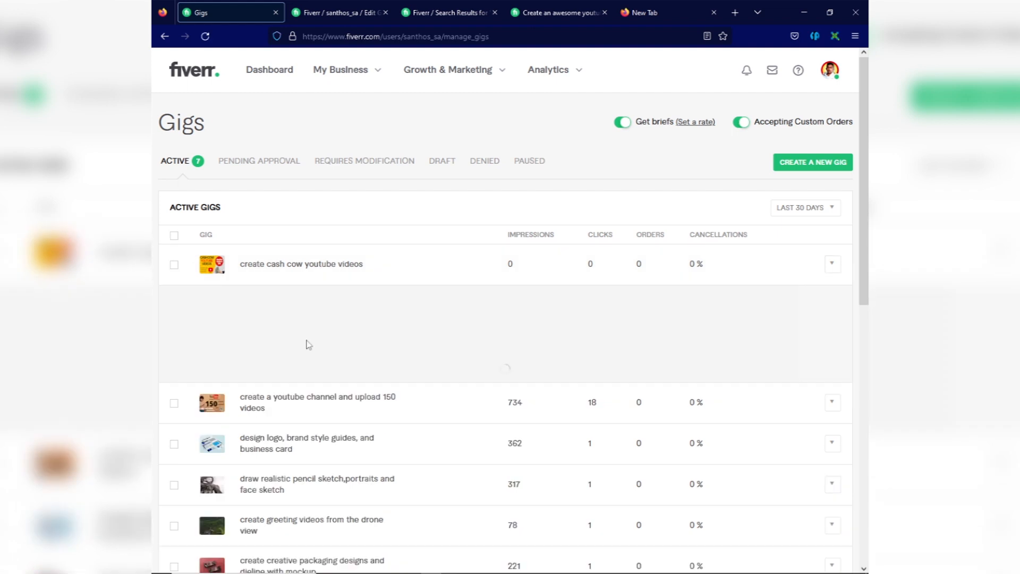
pyautogui.scroll(-3, 630, 301)
pyautogui.scroll(-2, 787, 249)
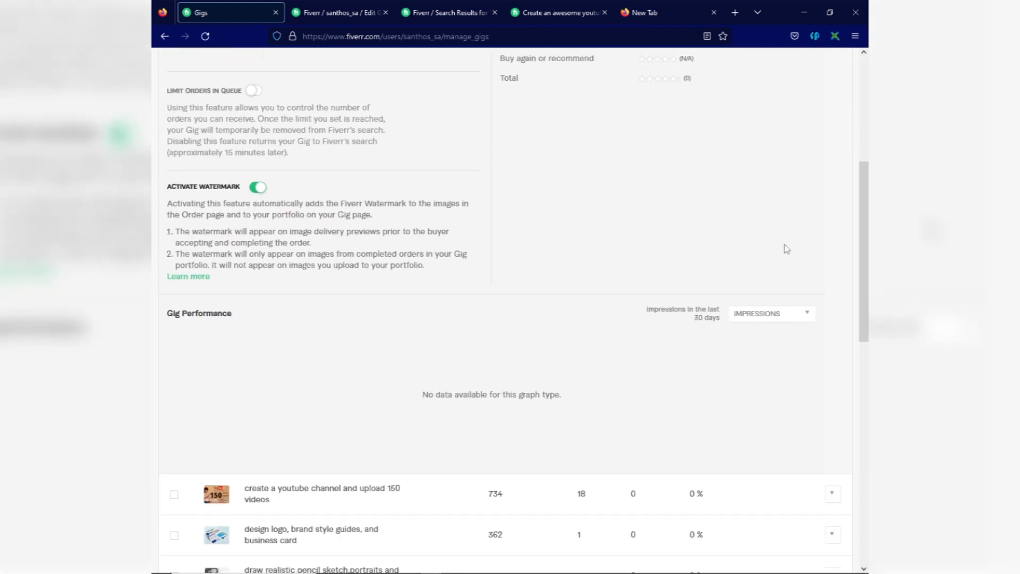
pyautogui.scroll(5, 787, 248)
pyautogui.click(810, 207)
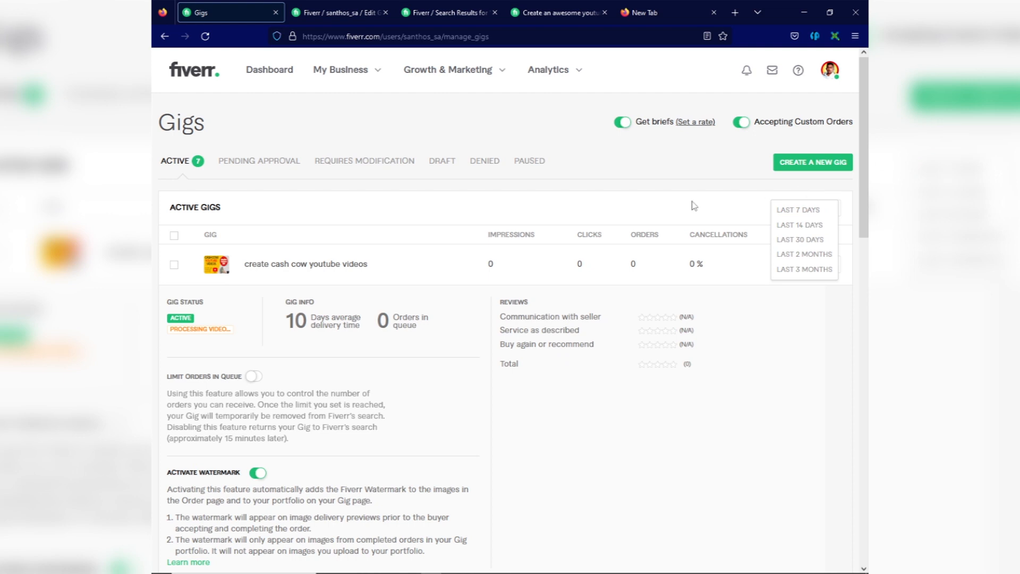
# - Open the preview of the "create cash cow youtube videos" gig and view its images and Basic package
pyautogui.click(834, 268)
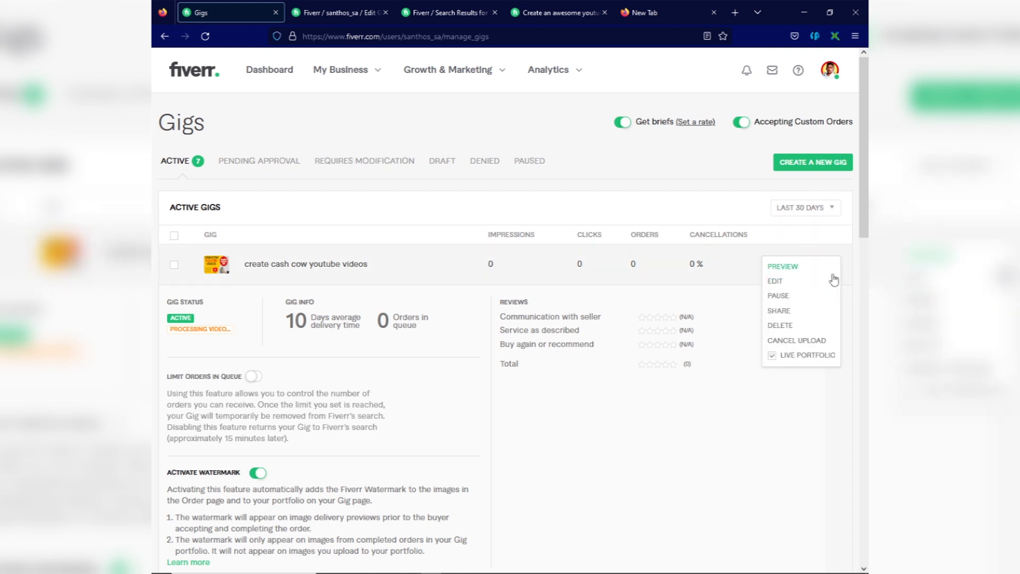
pyautogui.click(785, 267)
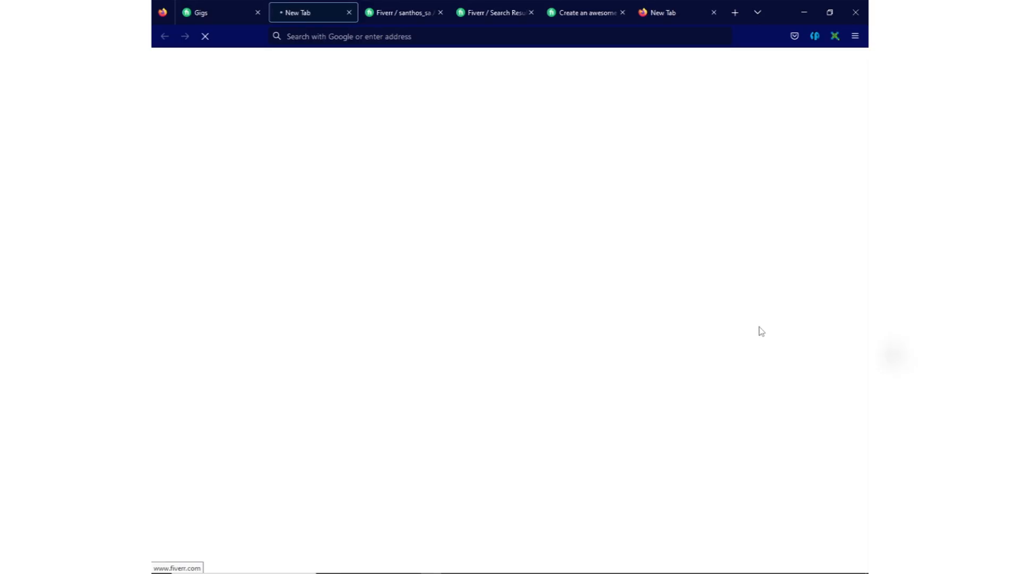
pyautogui.scroll(-2, 458, 328)
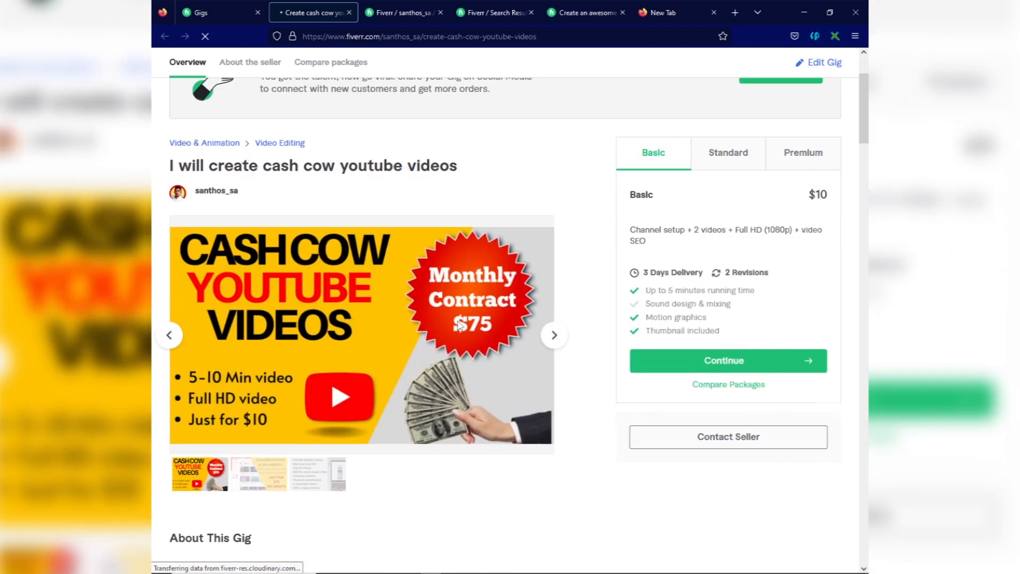